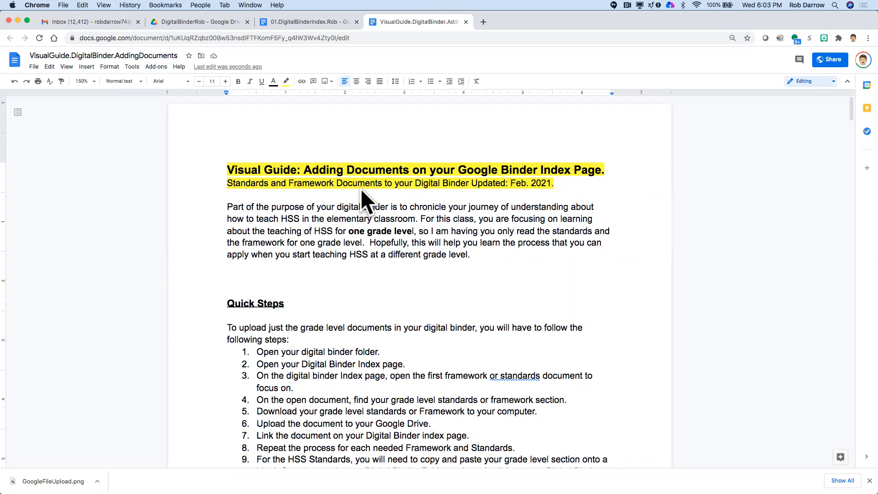
- Review the quick steps and visual steps in the guide on adding documents to the Google Binder index page
scroll(293, 222, "down", 3)
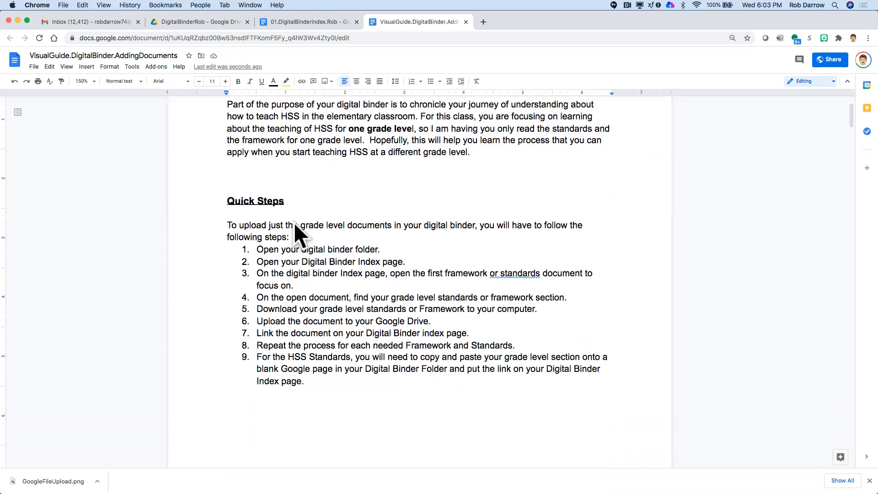
scroll(294, 223, "down", 9)
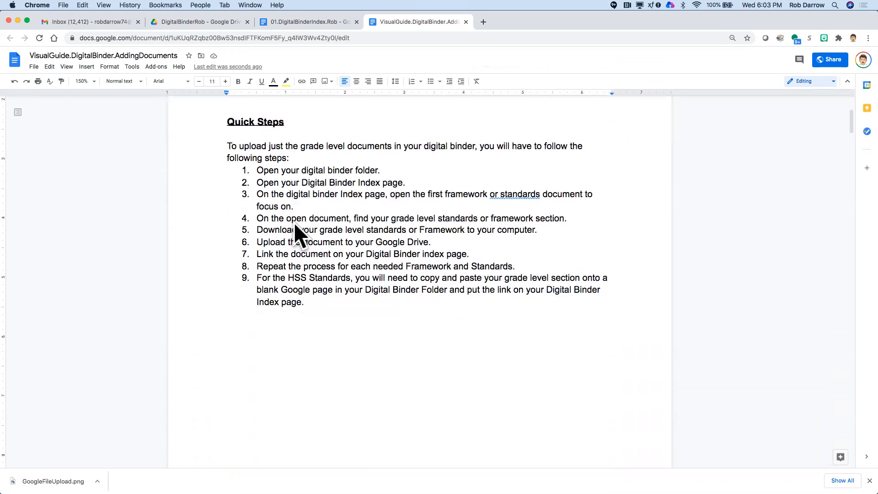
scroll(293, 222, "down", 10)
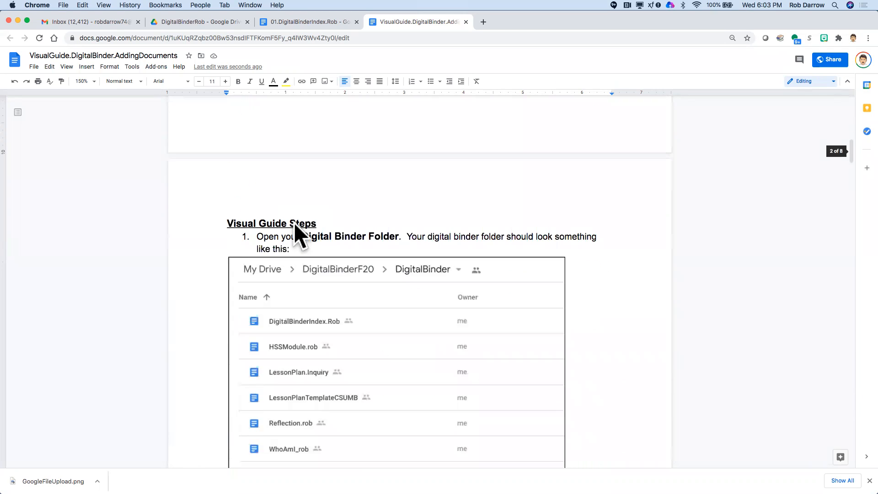
scroll(294, 222, "down", 12)
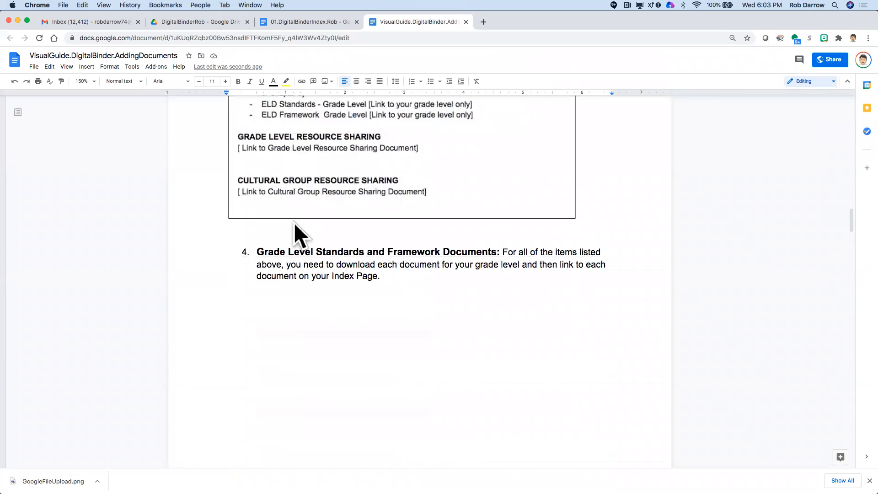
scroll(293, 223, "up", 18)
scroll(296, 223, "up", 15)
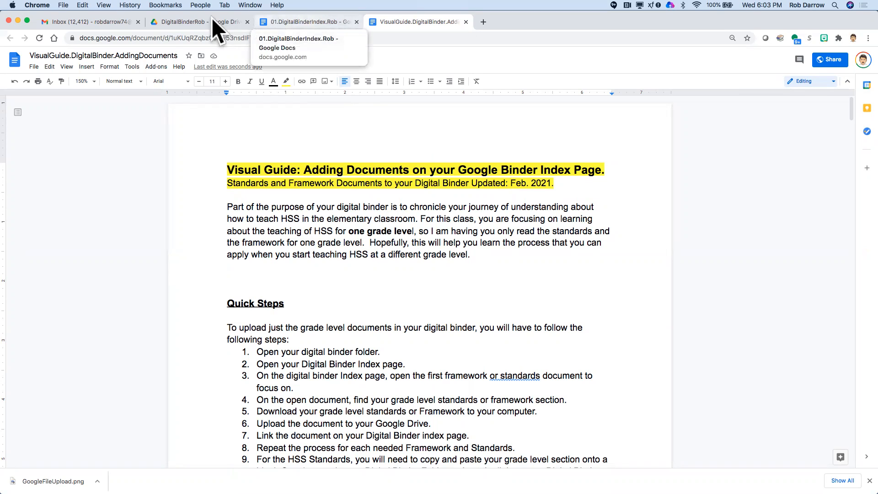
- Check the digital binder folder in Google Drive and examine the link placeholders in the Digital Binder Index document's Table of Contents
left_click(190, 20)
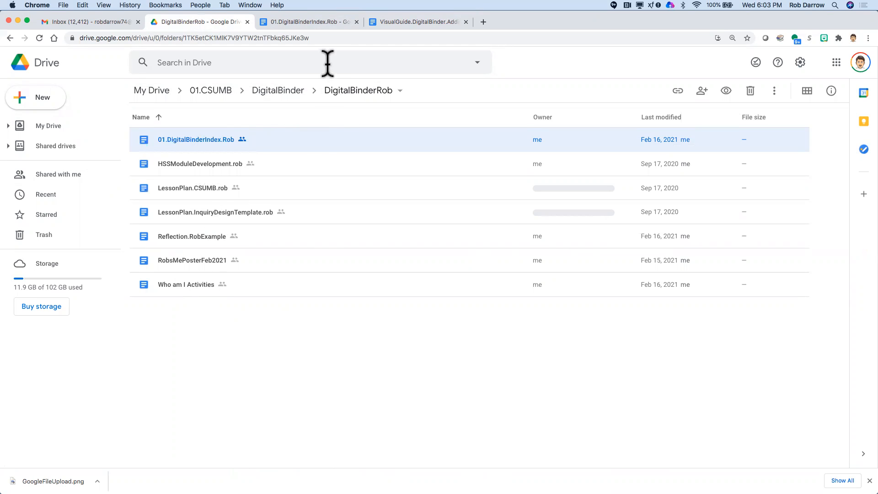
left_click(310, 21)
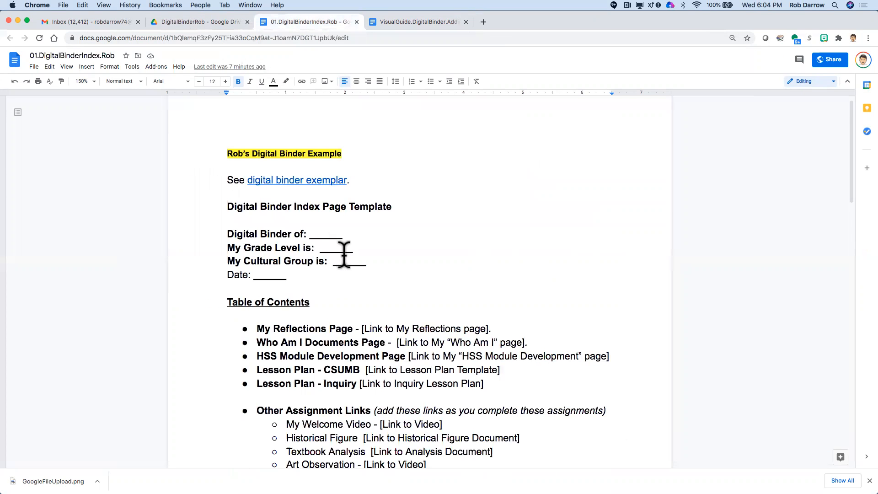
scroll(349, 264, "down", 1)
scroll(349, 264, "down", 5)
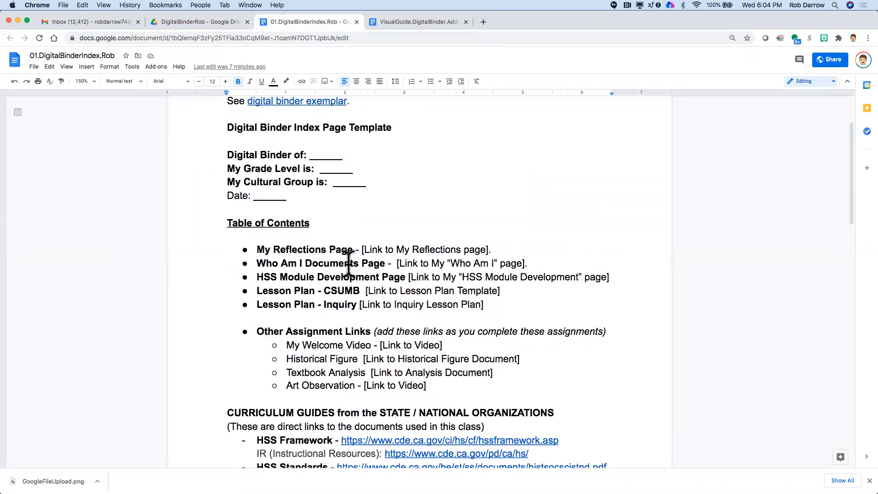
left_click_drag(491, 267, 245, 209)
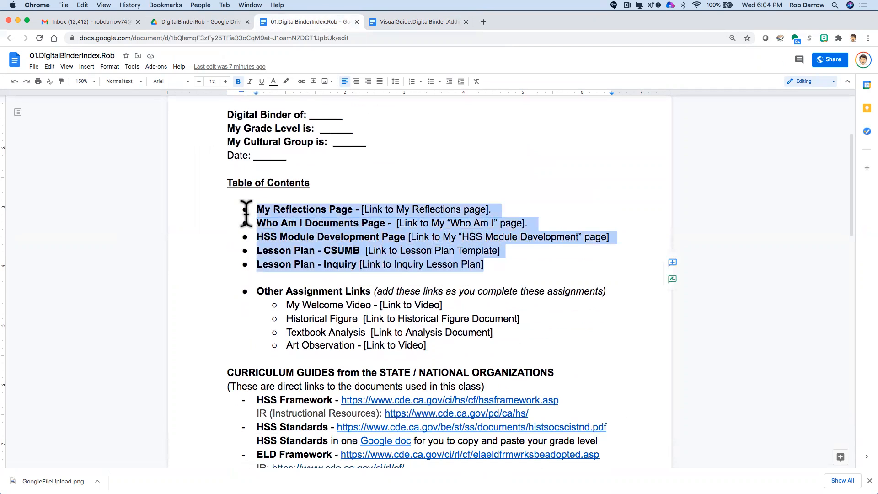
left_click(360, 210)
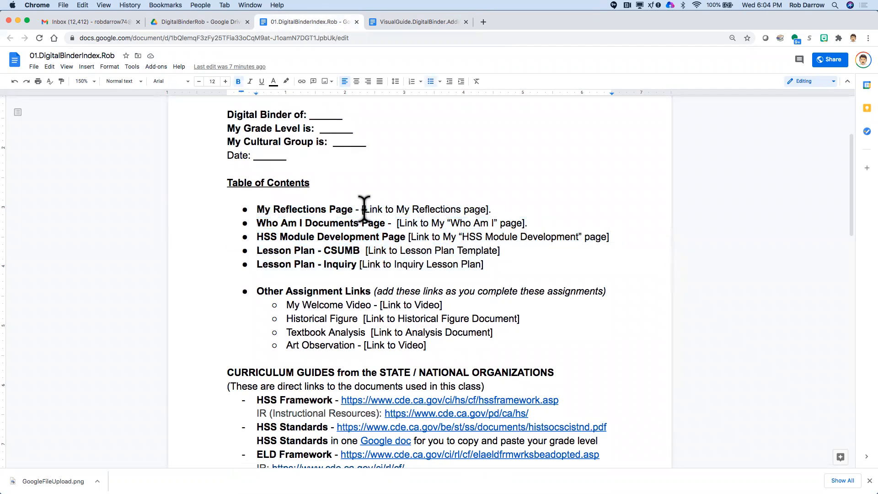
left_click_drag(363, 210, 490, 204)
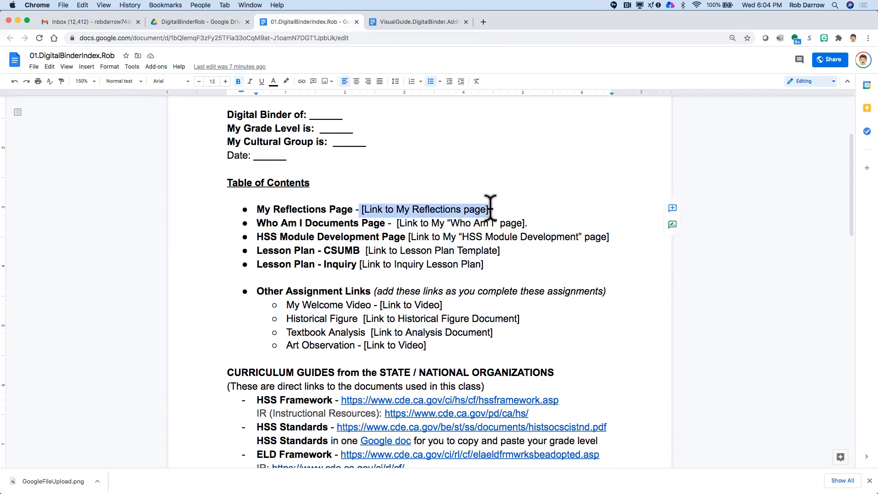
left_click_drag(534, 222, 601, 238)
left_click(446, 247)
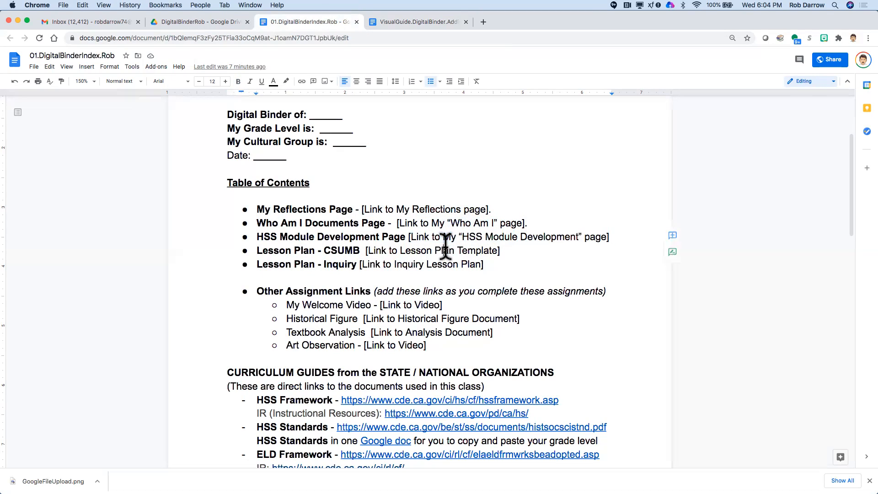
- Examine the index document's grade level document links and its grade level and cultural group resource sharing sections
scroll(446, 247, "down", 1)
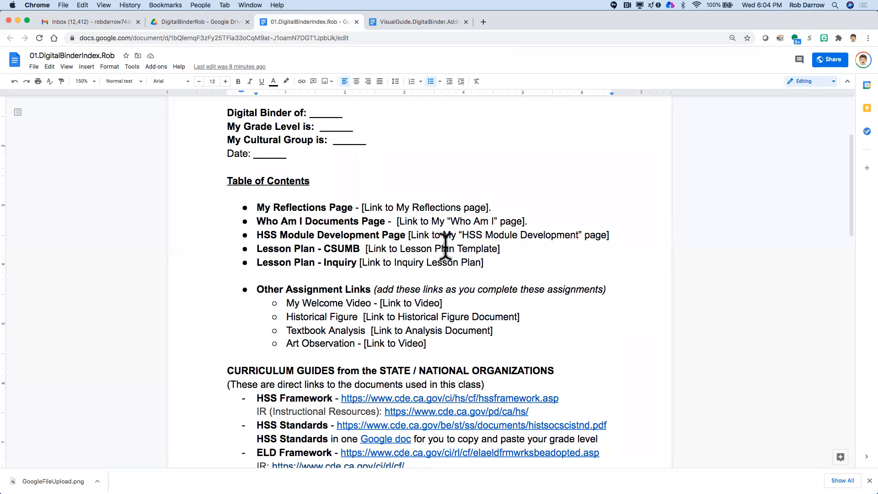
scroll(446, 247, "down", 10)
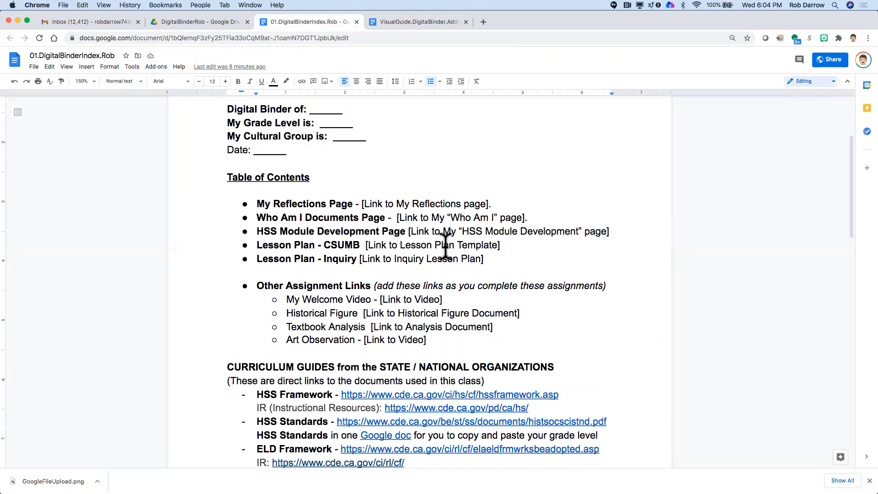
scroll(446, 247, "down", 5)
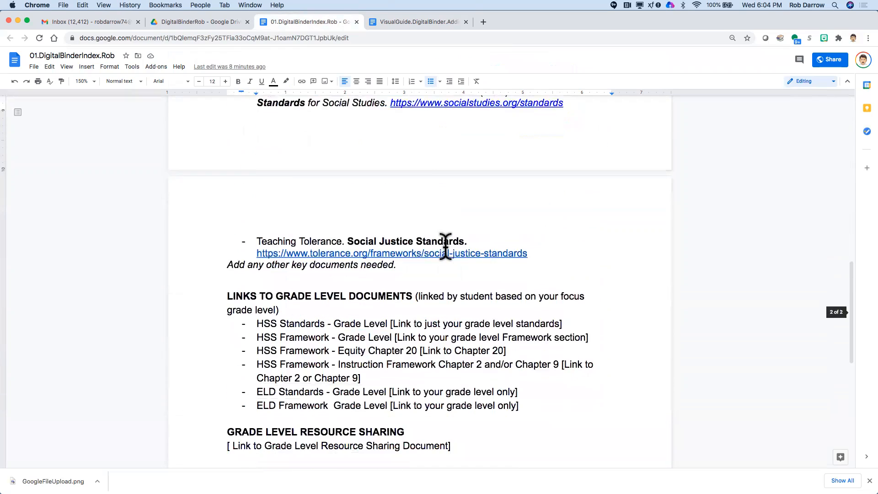
left_click_drag(223, 173, 529, 284)
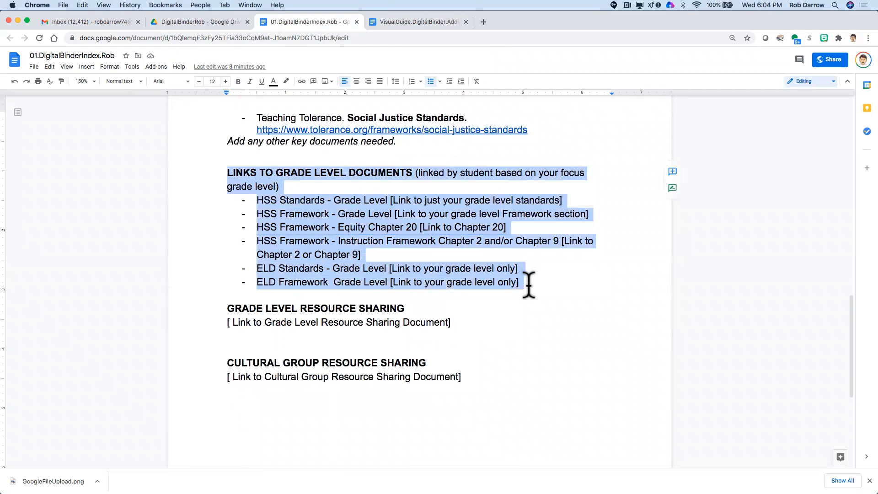
left_click_drag(225, 306, 459, 380)
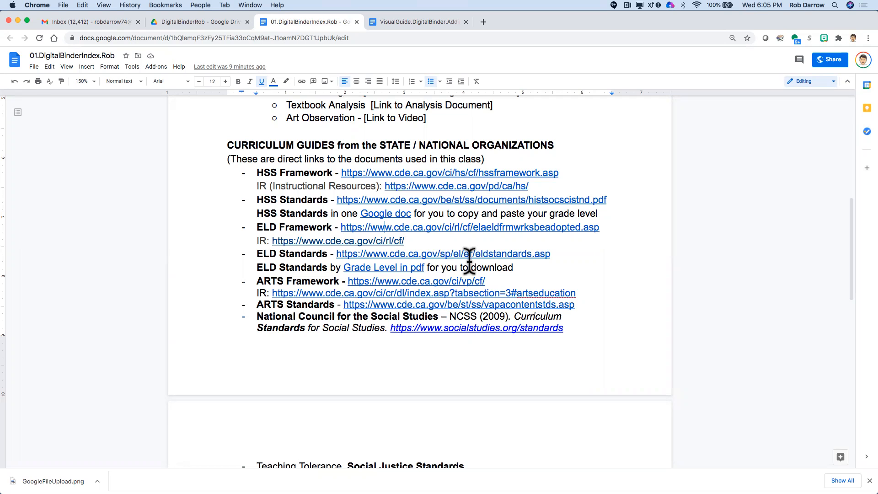
- Open the ELD Framework link from the curriculum guides and open the Chapter 4 PDF for Grades Two and Three
left_click(410, 229)
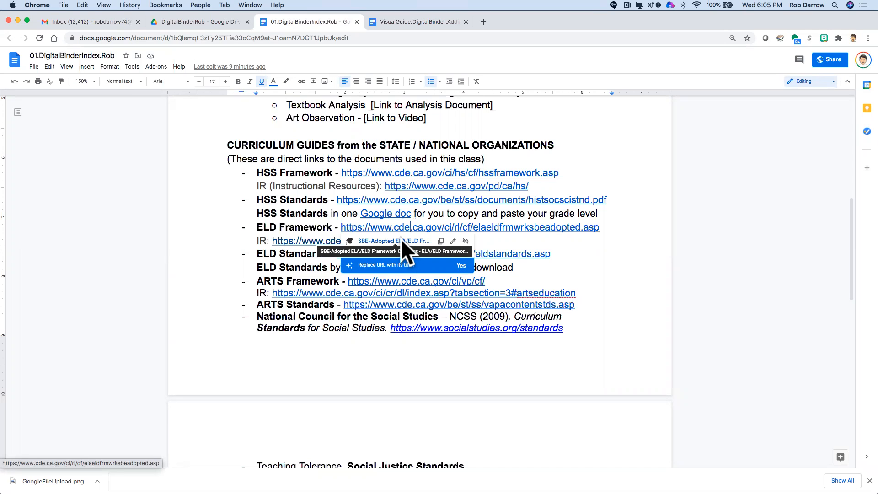
left_click(400, 239)
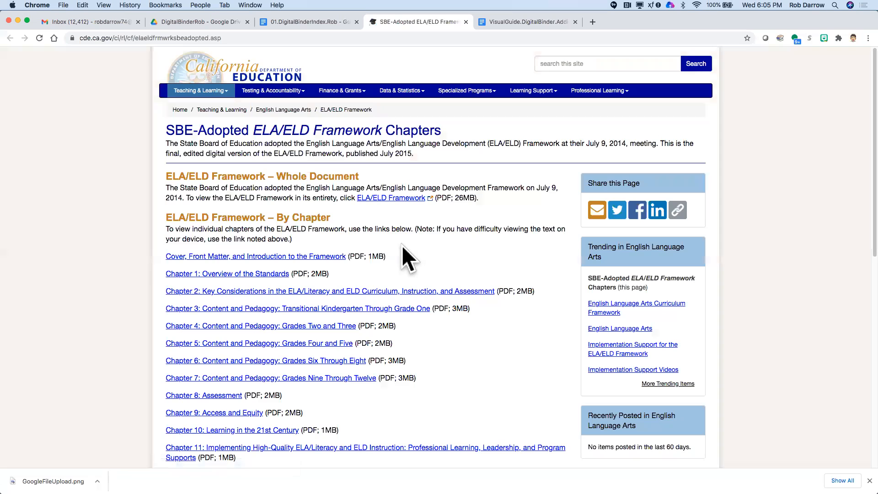
scroll(396, 246, "down", 2)
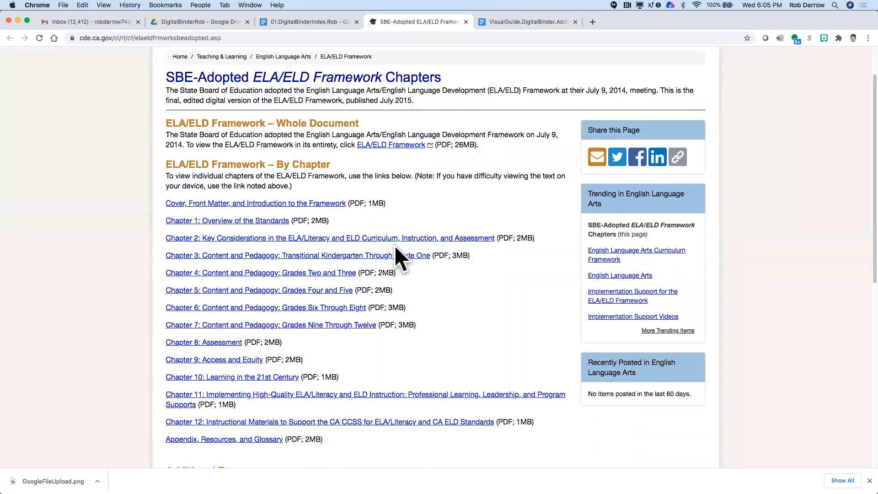
scroll(395, 246, "down", 2)
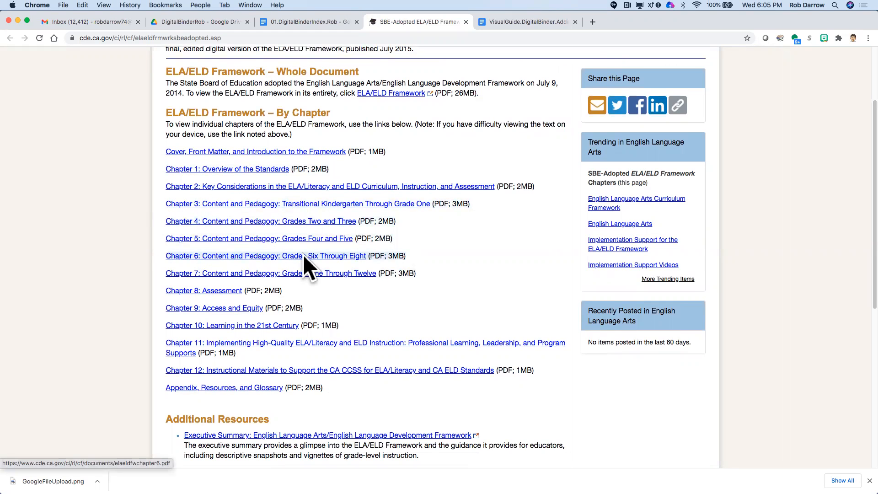
scroll(302, 254, "down", 1)
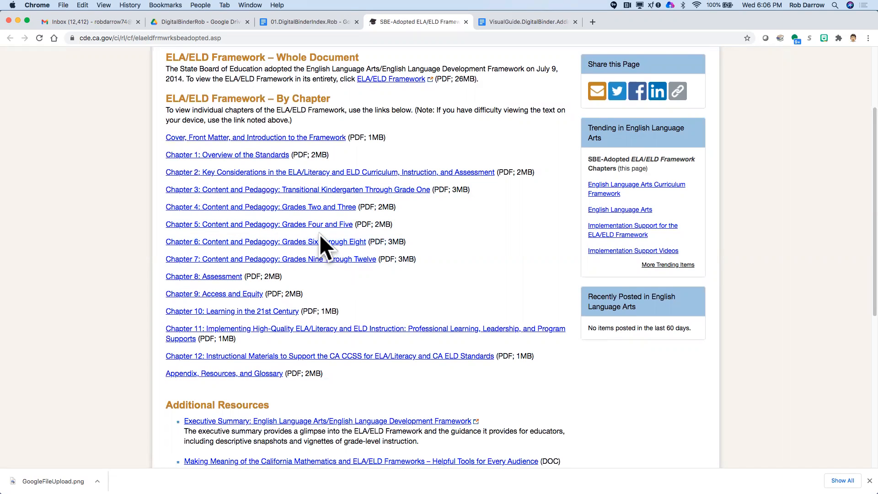
left_click(280, 207)
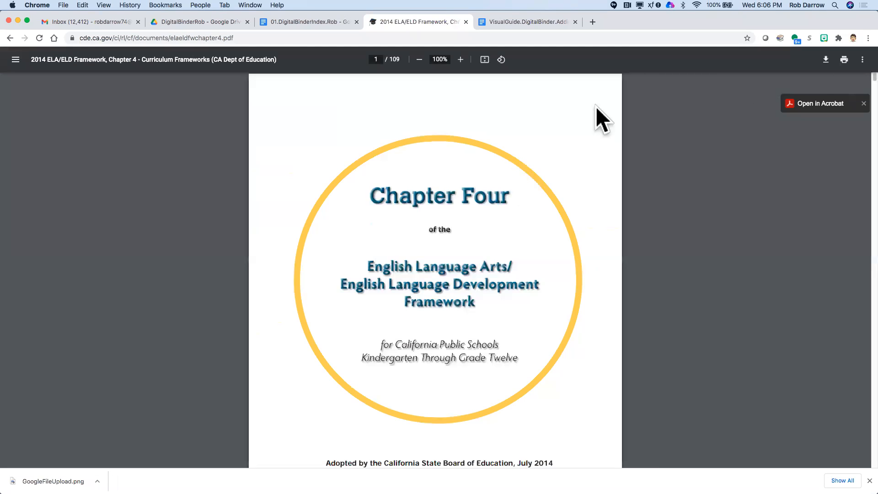
- Download the chapter PDF to the HSSExample folder as elaeldfwchapter4Grade3 and close the PDF page
left_click(826, 60)
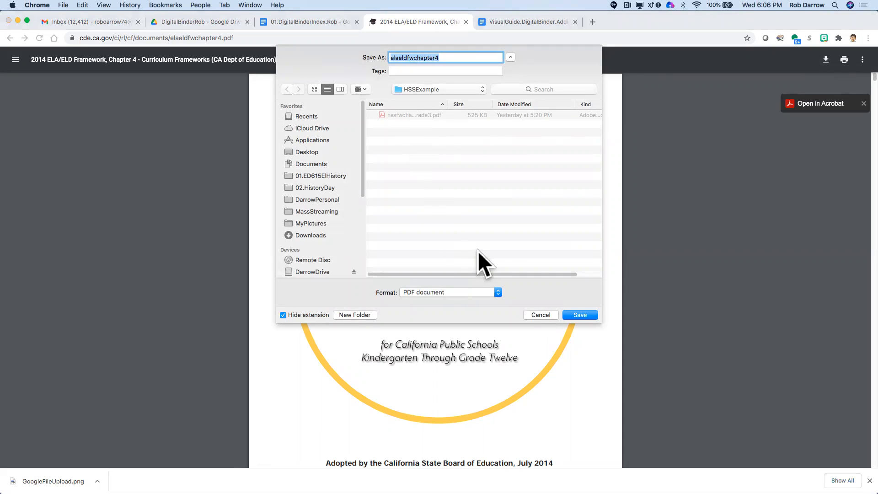
left_click(441, 57)
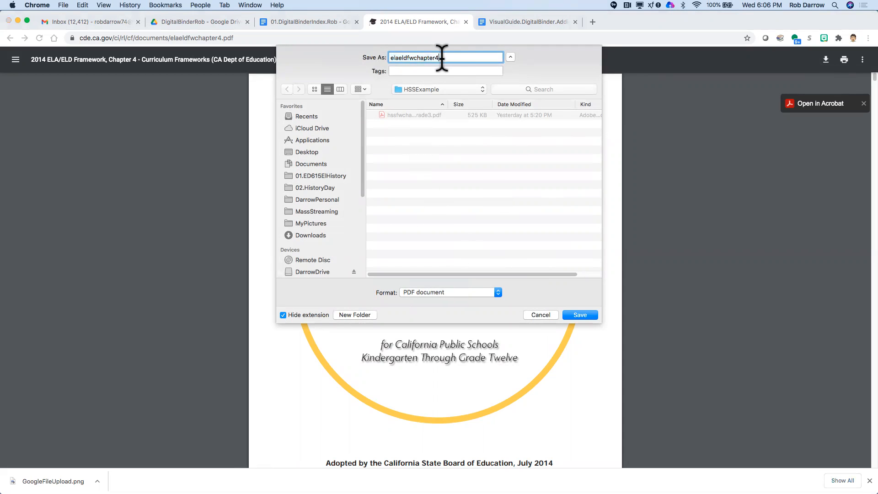
type("Grade3")
left_click(577, 315)
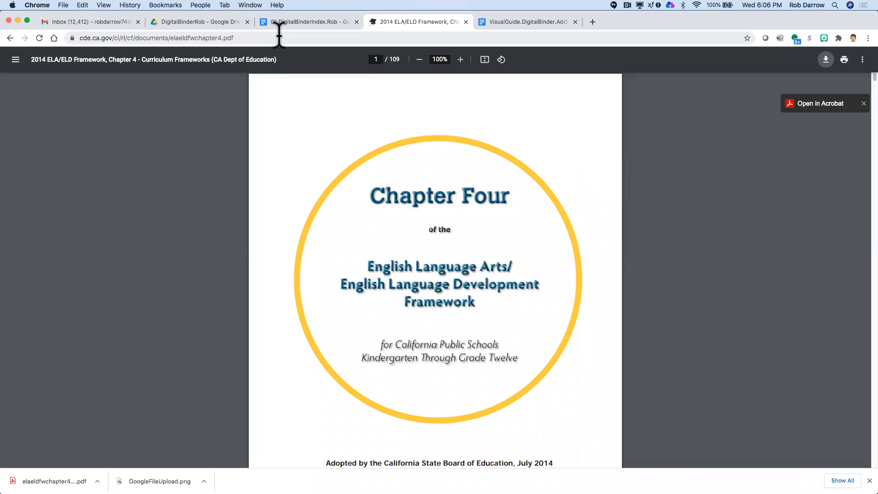
left_click(465, 22)
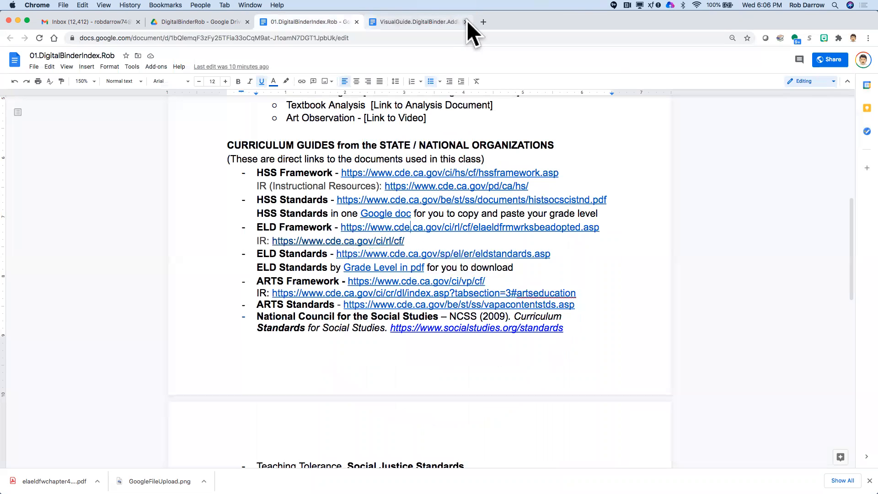
- Upload elaeldfwchapter4Grade3.pdf from the HSSExample folder to the digital binder folder in Google Drive
left_click(215, 23)
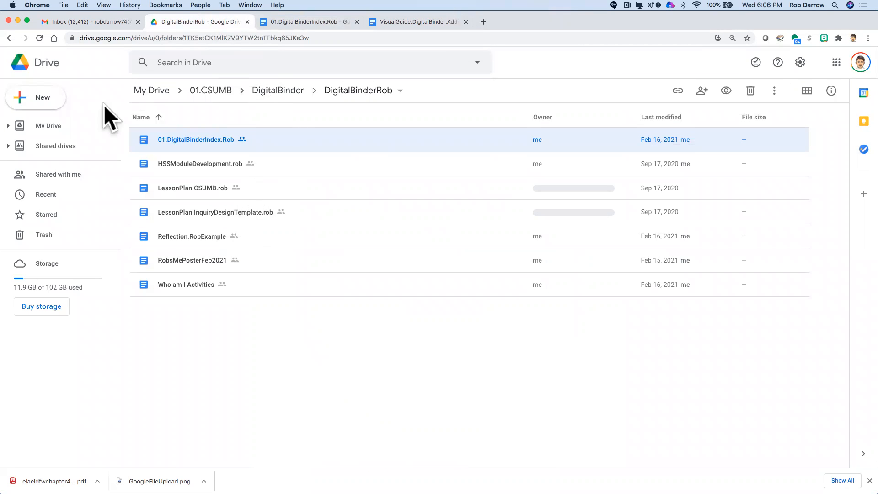
left_click(42, 99)
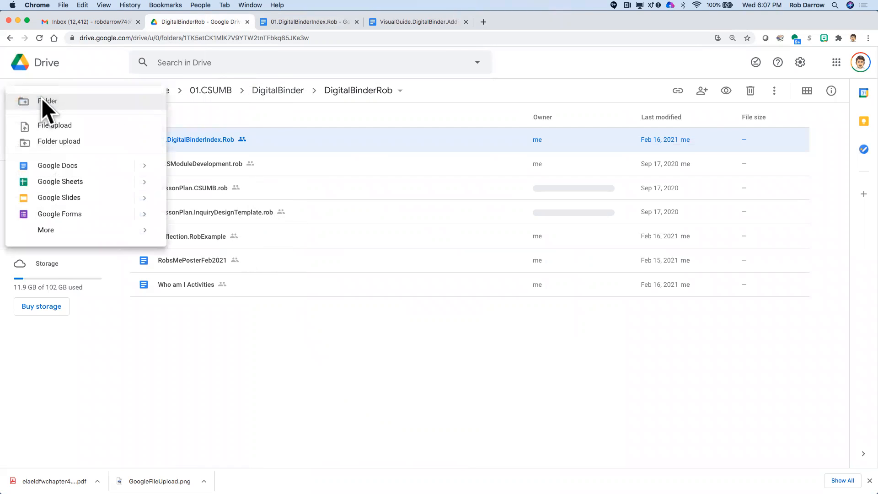
left_click(57, 125)
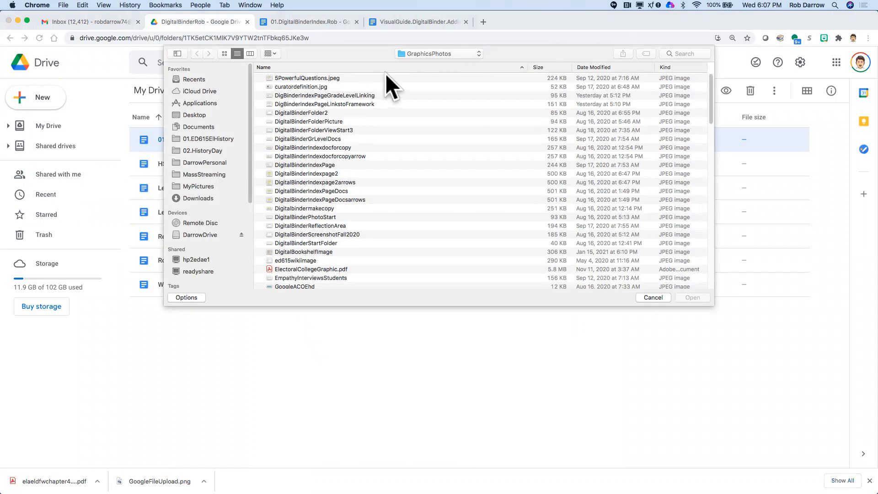
left_click(432, 53)
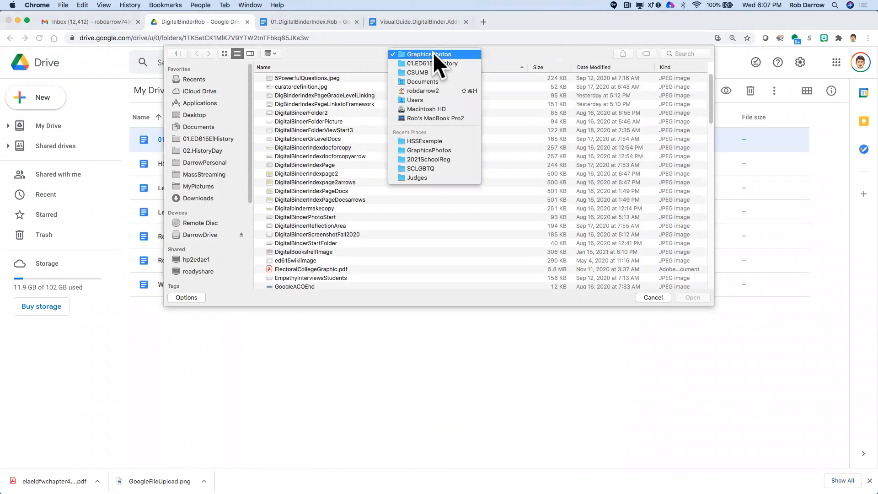
left_click(426, 139)
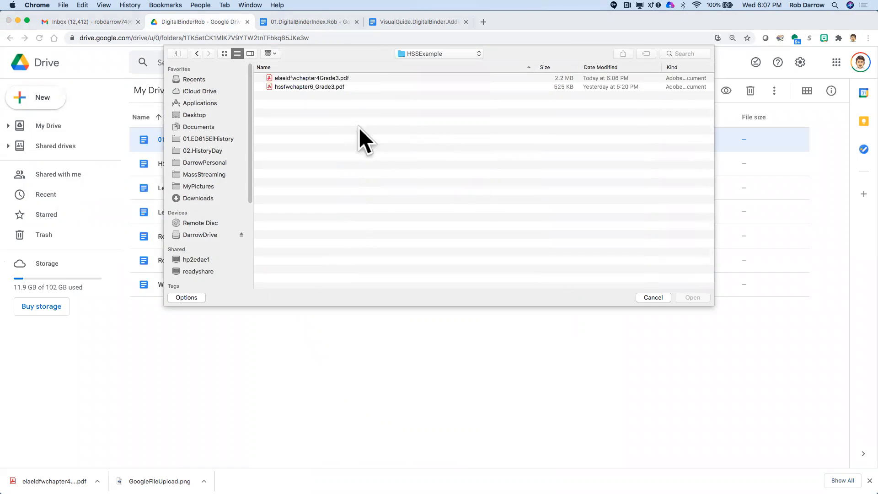
left_click(299, 77)
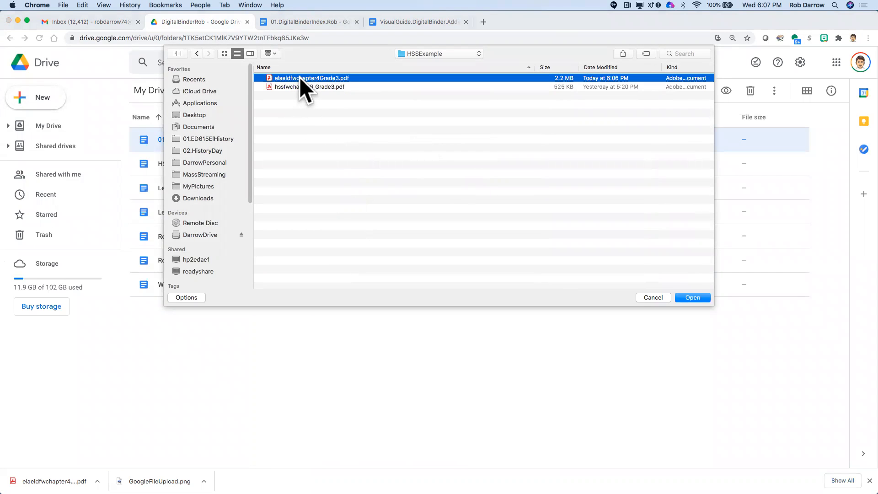
left_click(695, 295)
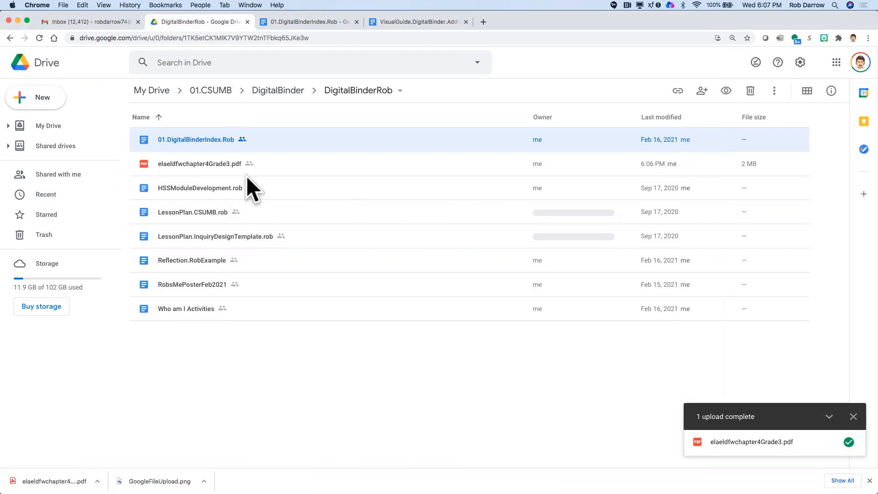
- Review the ELD Framework entry under the grade level document links in the Digital Binder Index document
left_click(300, 22)
scroll(290, 199, "down", 10)
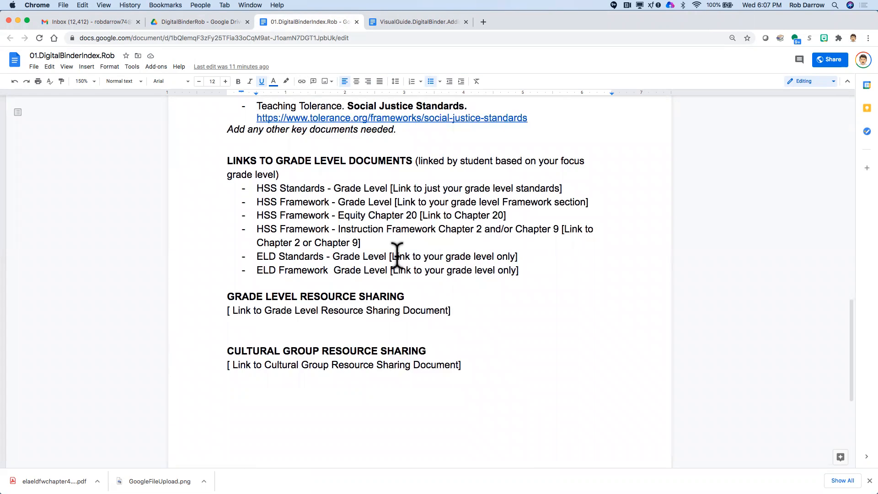
scroll(397, 256, "up", 8)
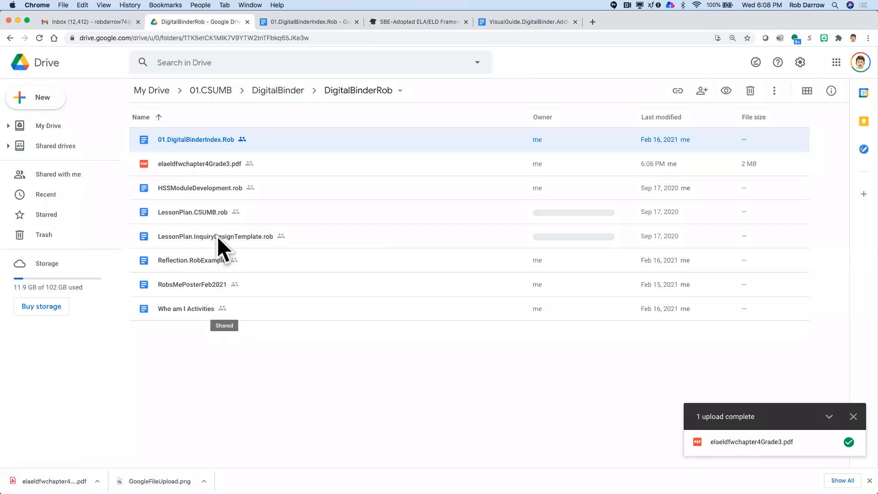
- Rename elaeldfwchapter4Grade3.pdf in the Drive folder as elaeldFrameworkchapter4Grade3.pdf
left_click(181, 161)
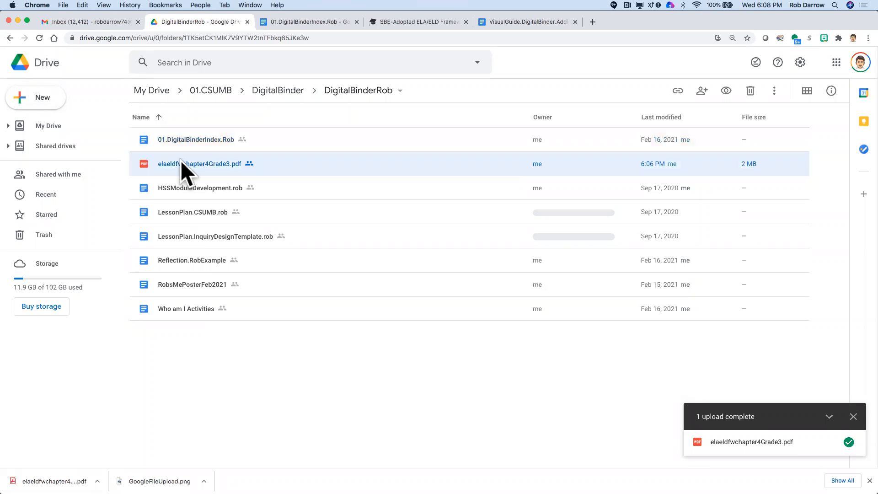
right_click(180, 160)
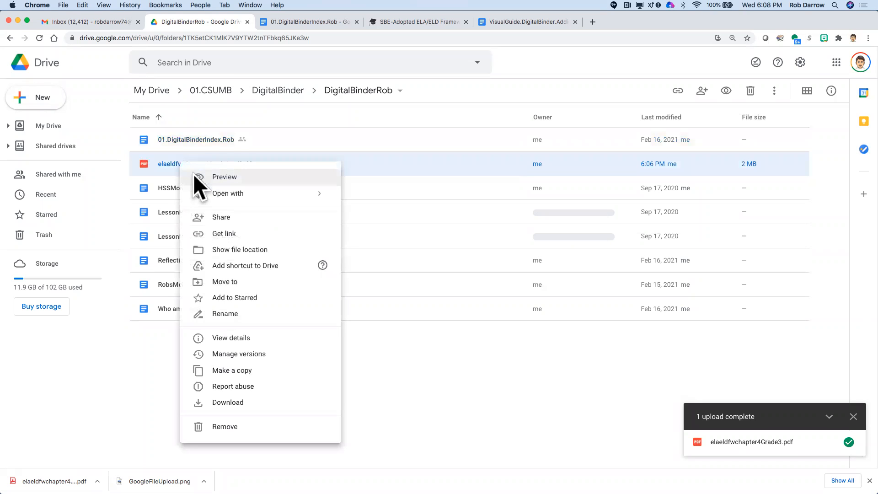
left_click(228, 312)
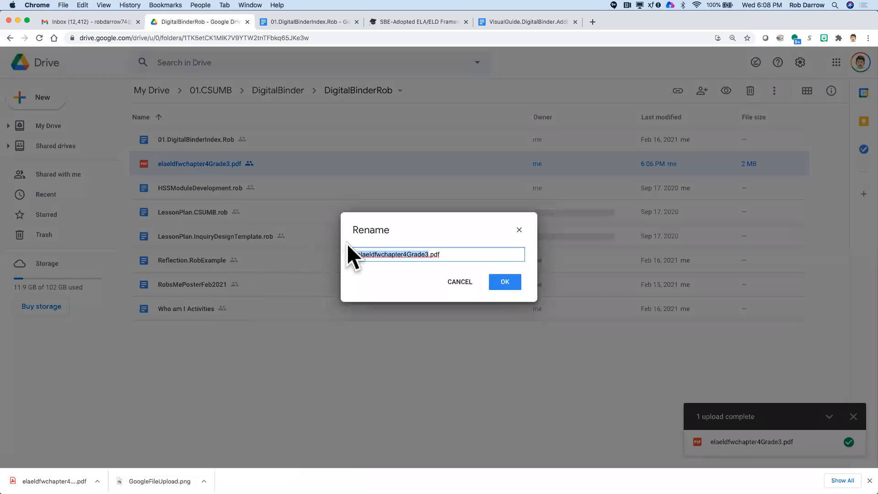
left_click(374, 254)
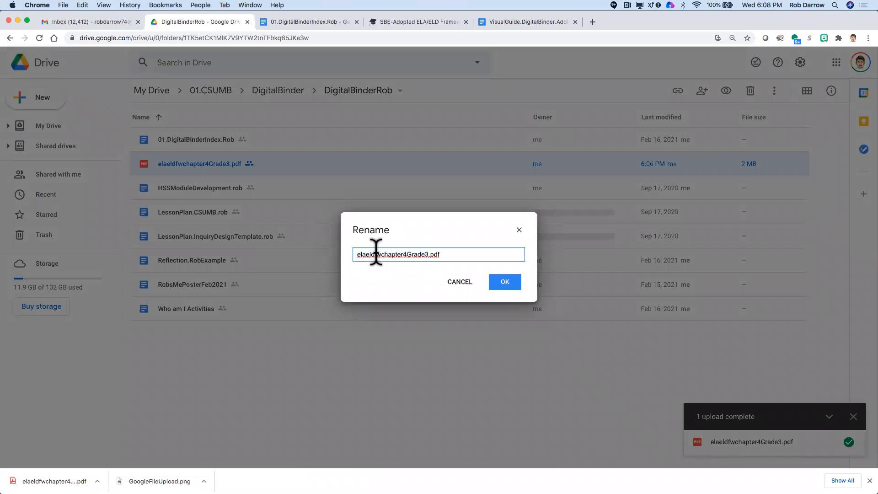
key("BackSpace")
key("BackSpace")
type("F")
type("ramewrok")
key("BackSpace")
key("BackSpace")
key("BackSpace")
type("ork")
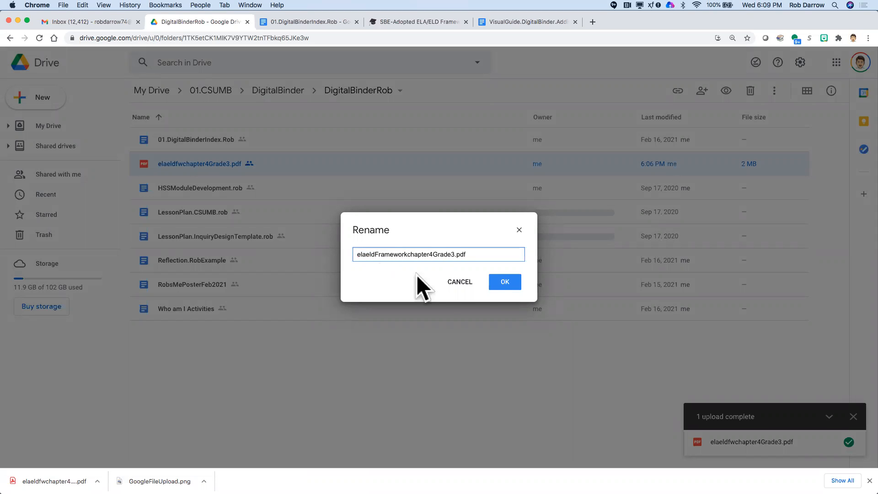
left_click(502, 282)
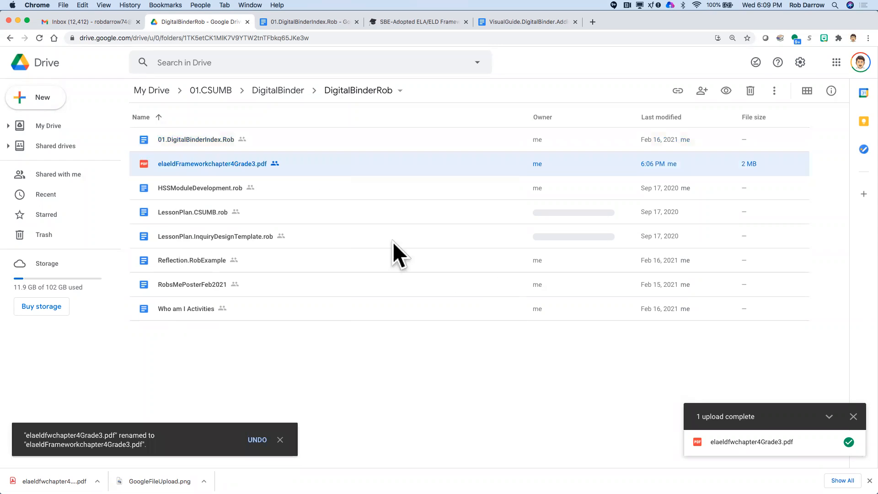
- Locate the ELD Framework placeholder in the index document and copy the sharing link of elaeldFrameworkchapter4Grade3.pdf from Drive
left_click(320, 20)
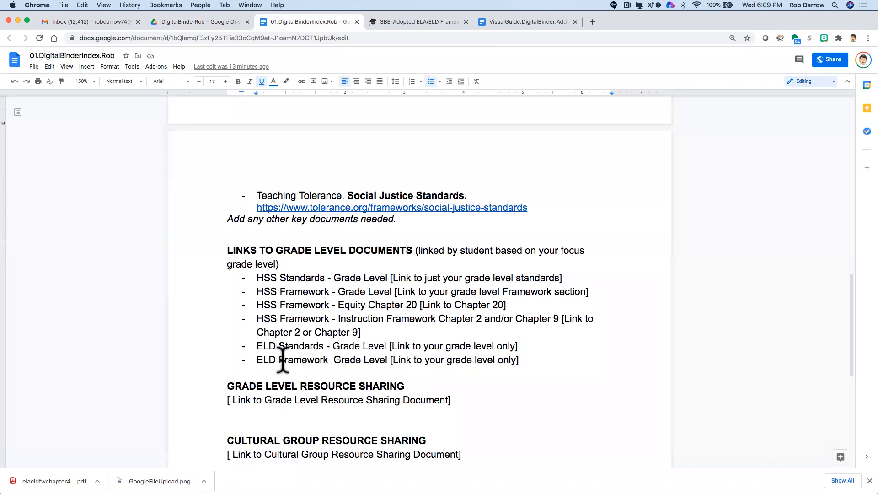
left_click_drag(279, 360, 371, 359)
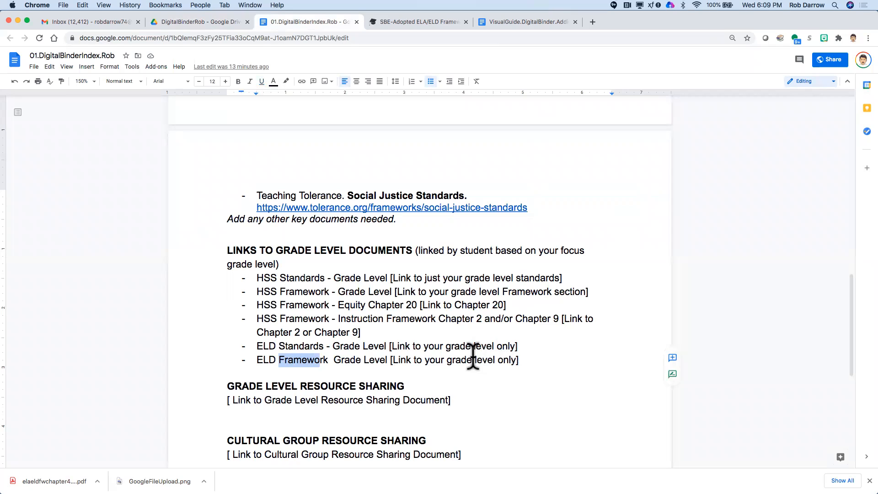
left_click_drag(472, 360, 464, 359)
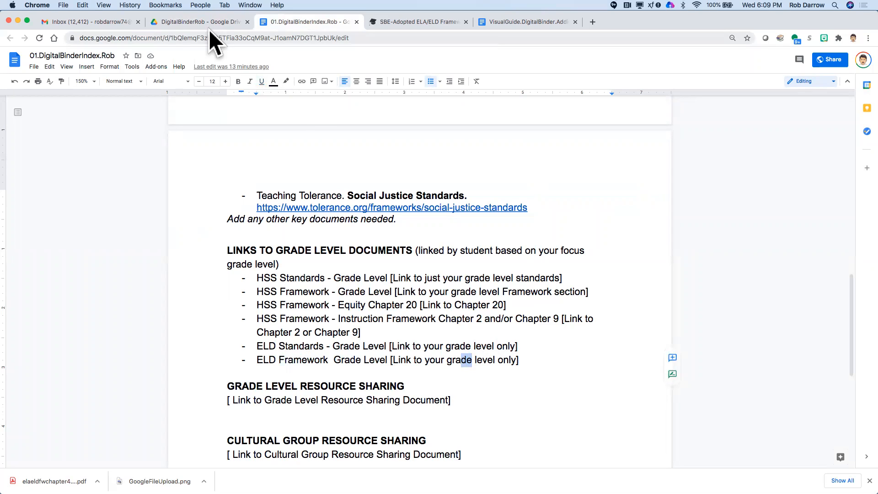
left_click(204, 18)
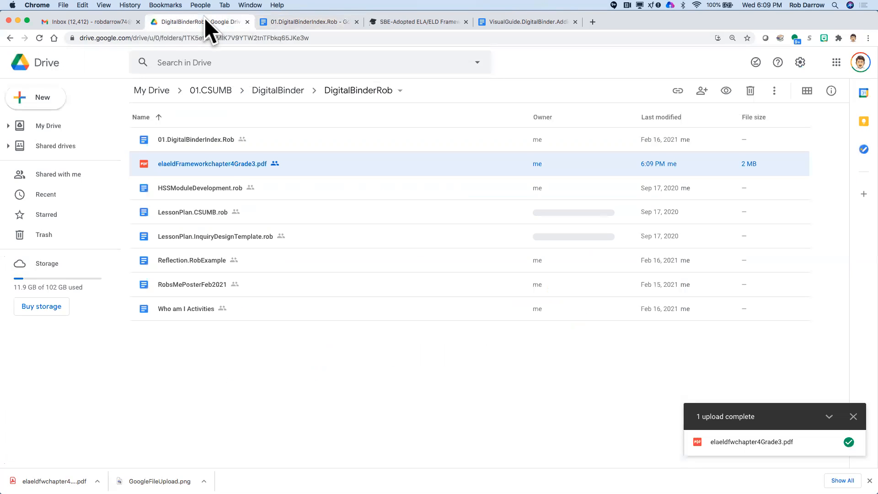
right_click(227, 165)
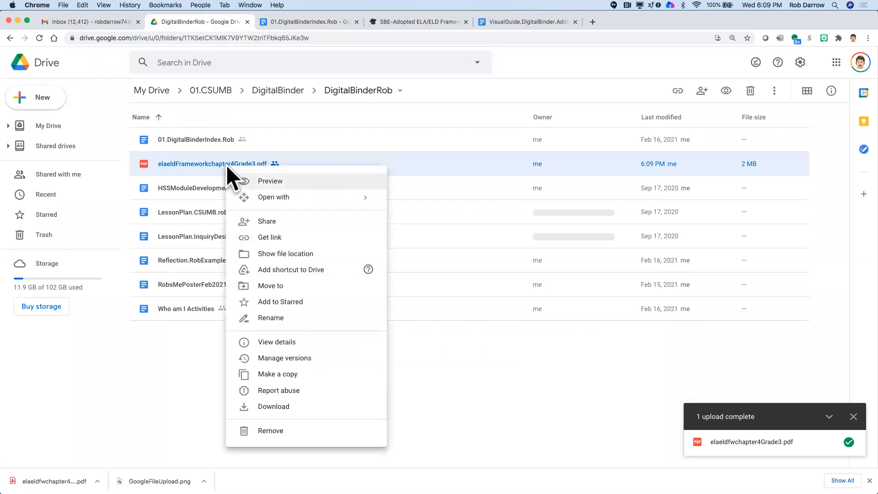
left_click(266, 239)
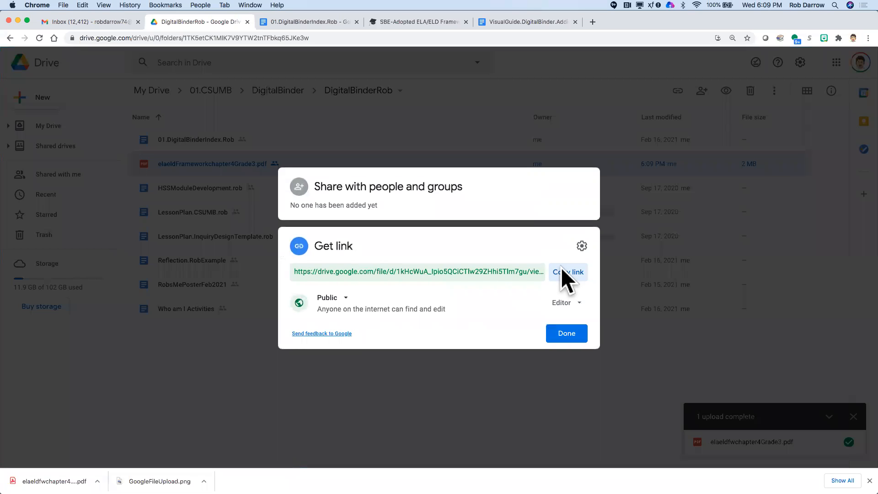
left_click(562, 269)
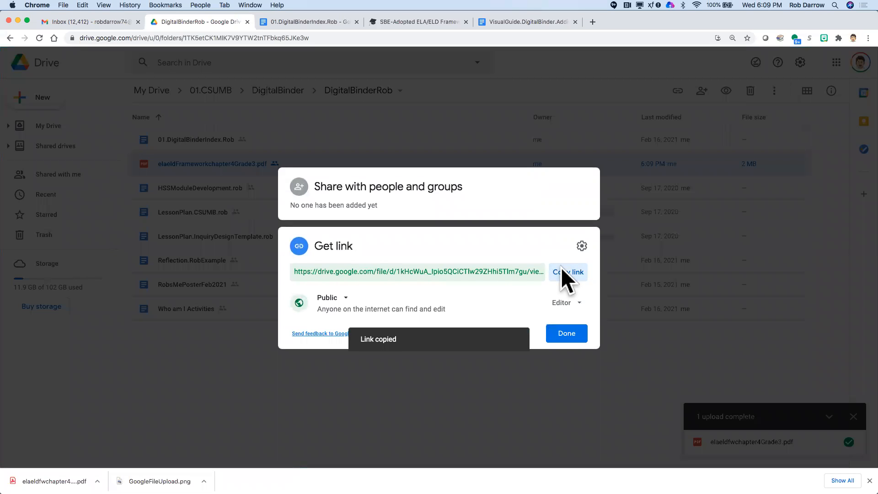
left_click(566, 332)
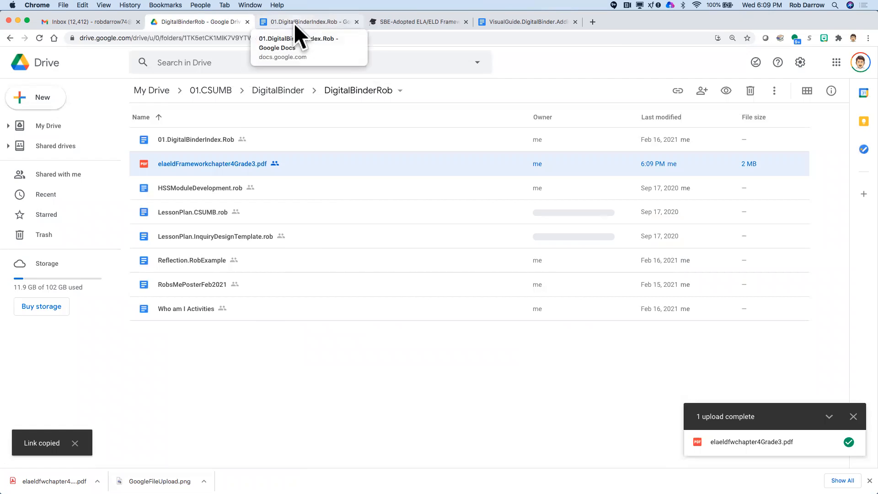
- In the index document, link the ELD Framework placeholder "Link to your grade level only" to the copied PDF address
left_click(293, 23)
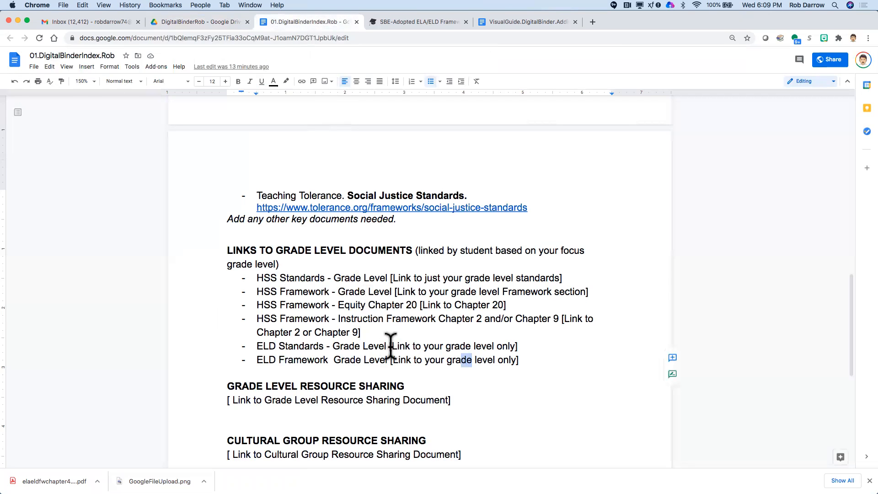
left_click_drag(393, 360, 519, 362)
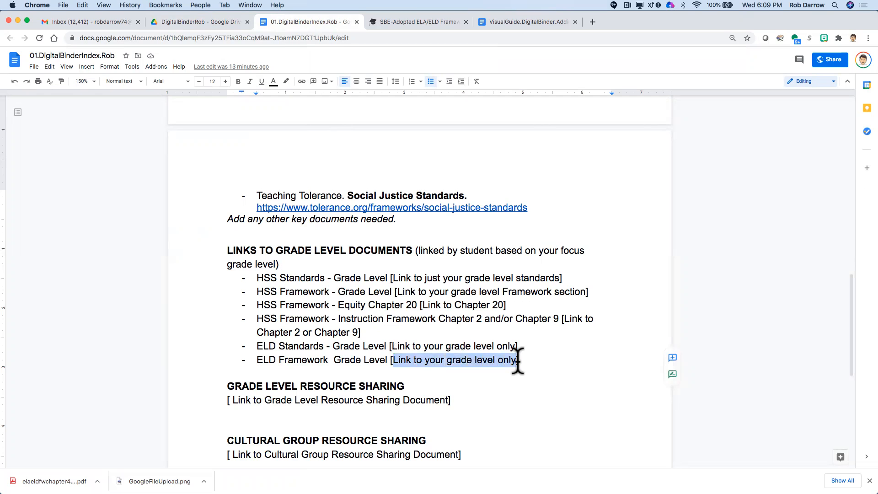
right_click(476, 359)
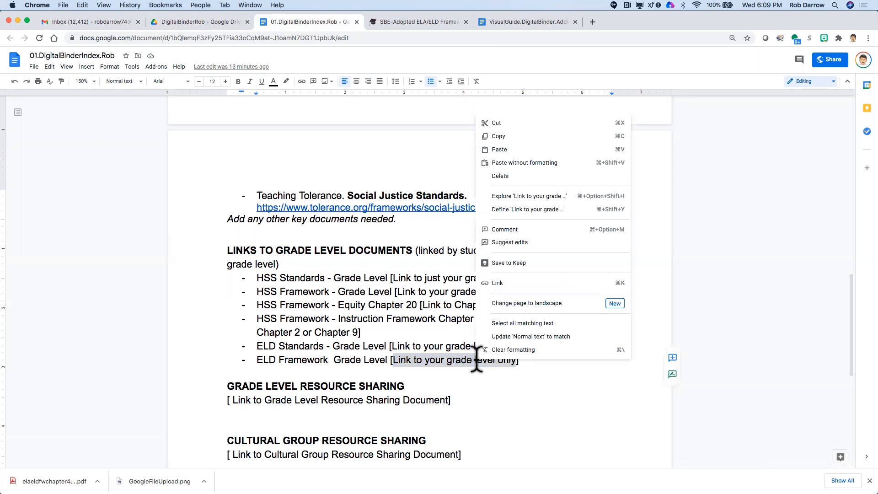
left_click(489, 281)
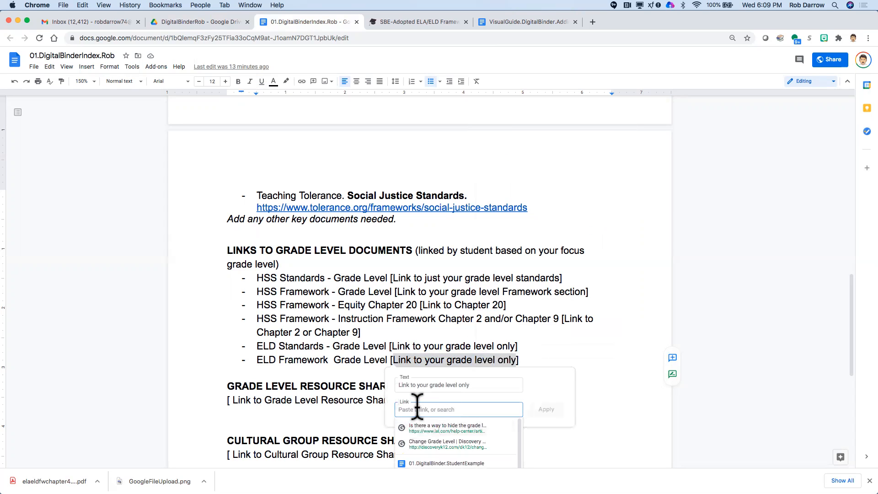
key("super+v")
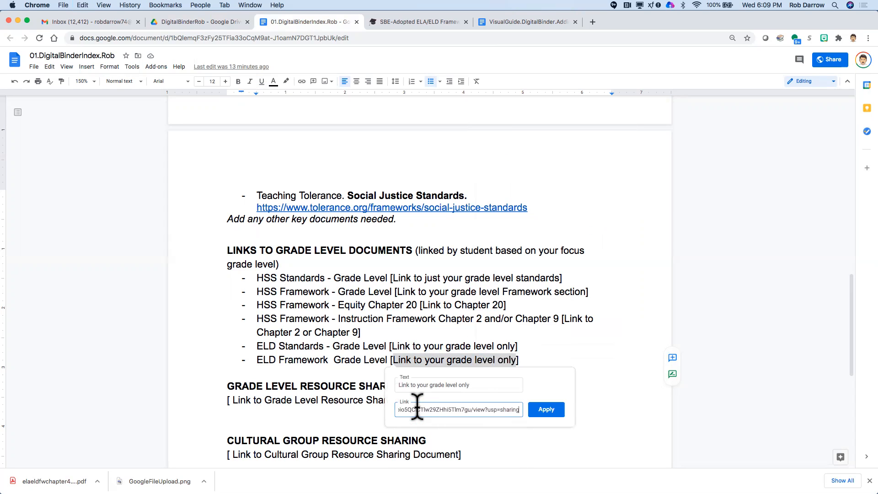
key("Return")
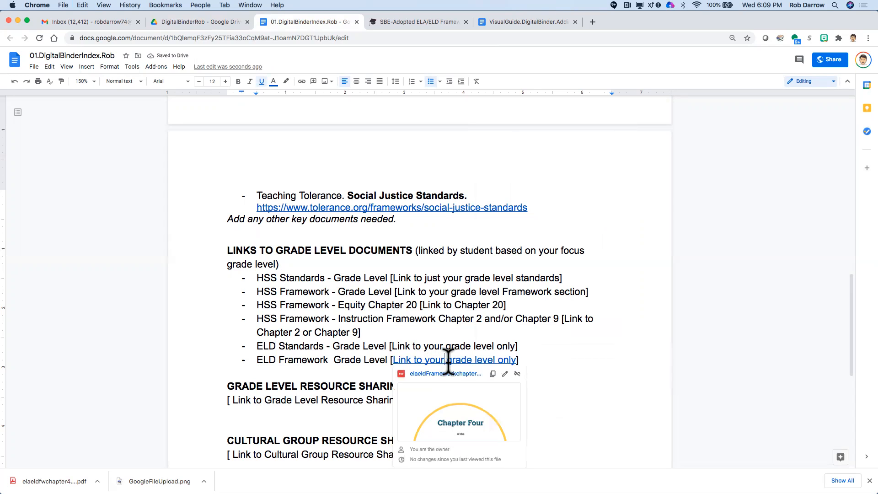
- Change the ELD Framework link text in the index document to "Third grade level"
left_click(448, 360)
type("third")
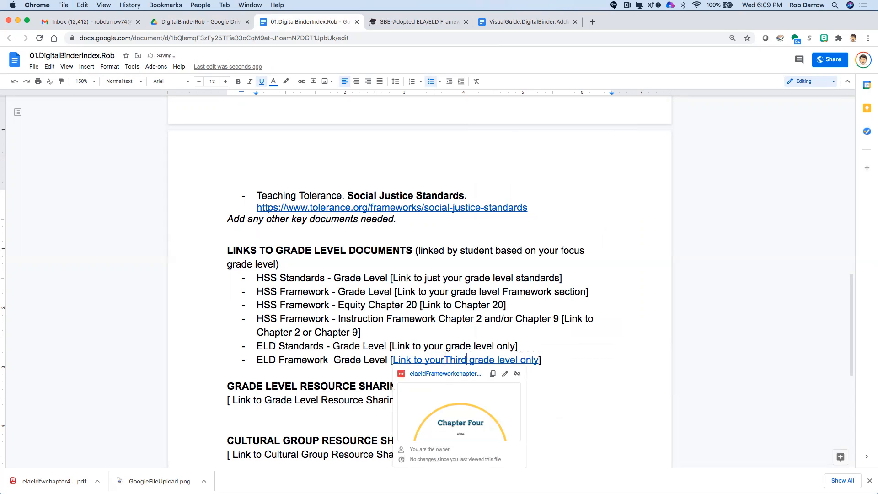
key("BackSpace")
key("BackSpace")
key("BackSpace")
key("BackSpace")
key("BackSpace")
key("BackSpace")
key("BackSpace")
key("BackSpace")
key("BackSpace")
key("BackSpace")
key("BackSpace")
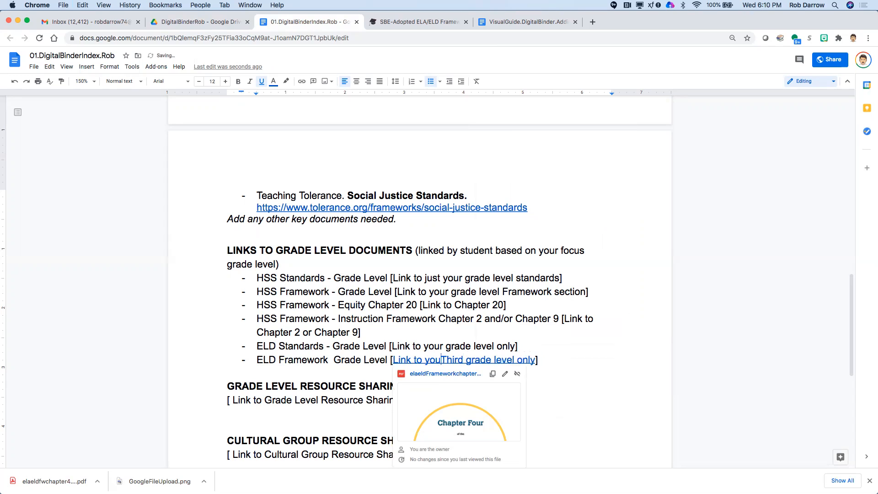
key("BackSpace")
key("BackSpace")
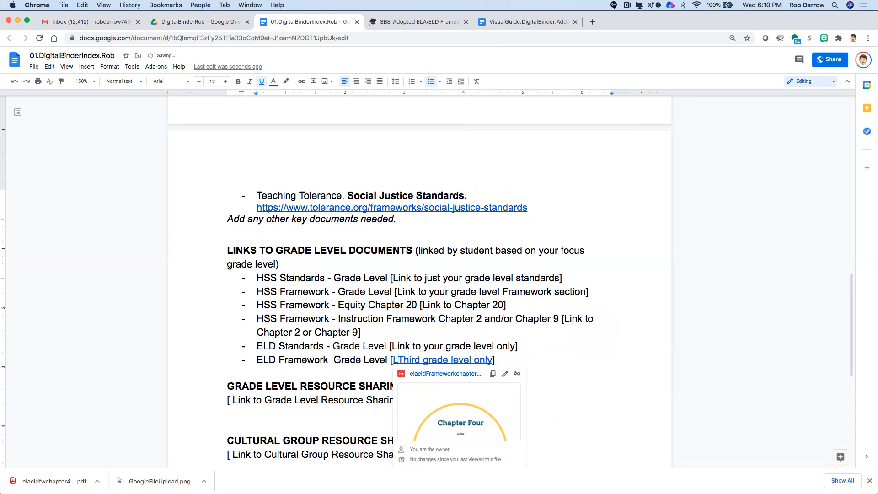
key("BackSpace")
key("BackSpace")
key("BackSpace")
key("BackSpace")
key("BackSpace")
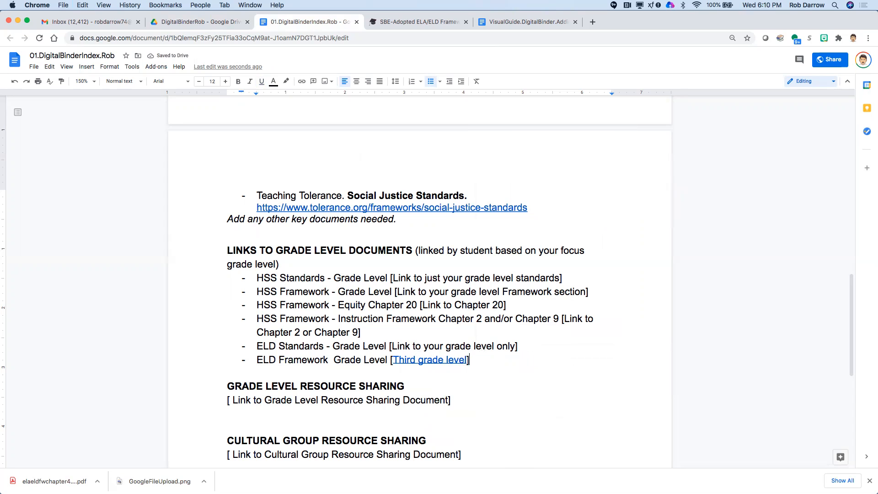
scroll(420, 281, "up", 3)
left_click(393, 226)
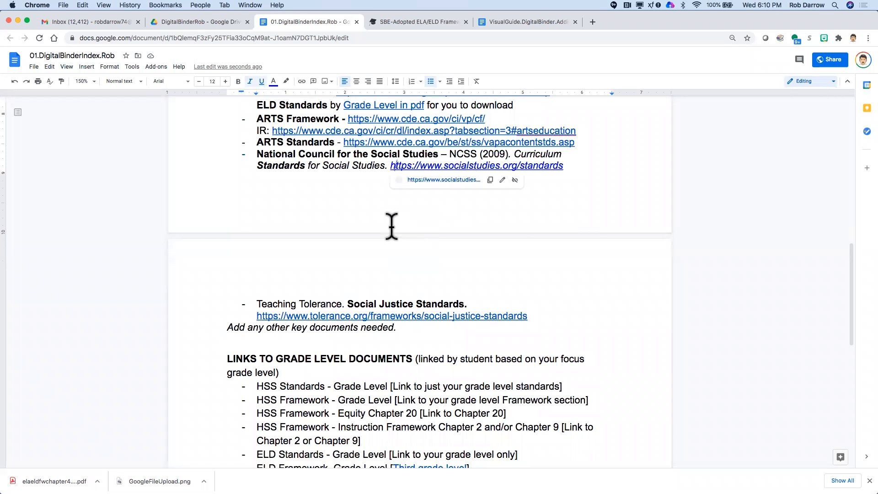
scroll(327, 222, "up", 4)
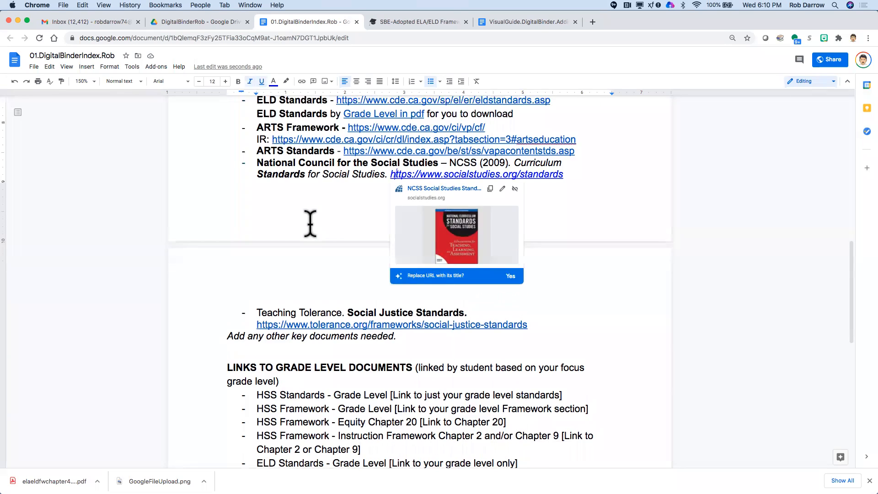
- Upload hssfwchapter6_Grade3.pdf from the HSSExample folder to the digital binder folder in Google Drive
left_click(216, 20)
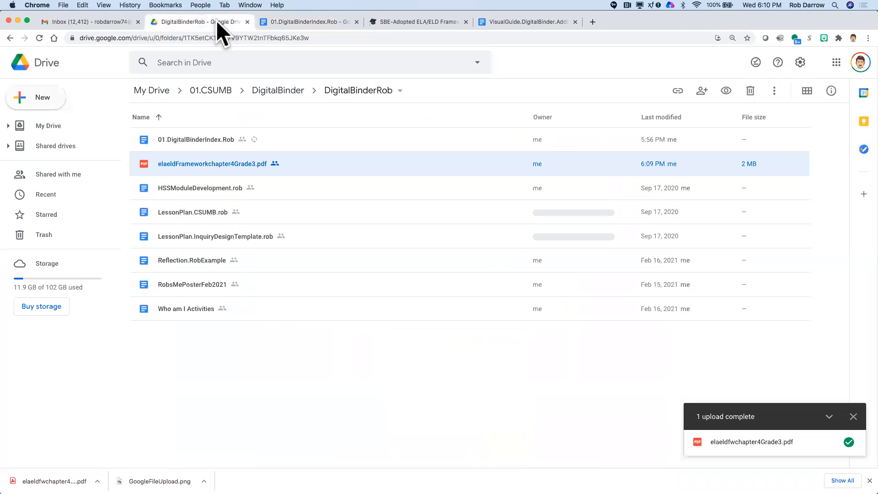
left_click(35, 97)
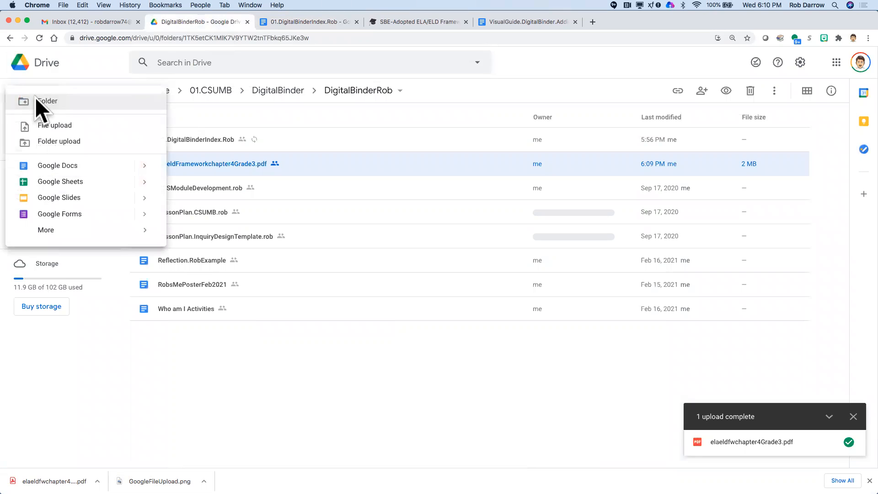
left_click(52, 125)
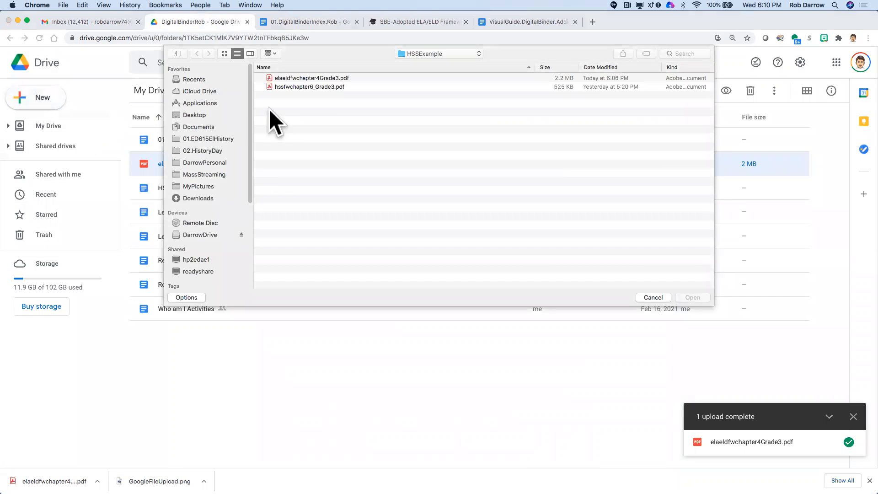
left_click(290, 86)
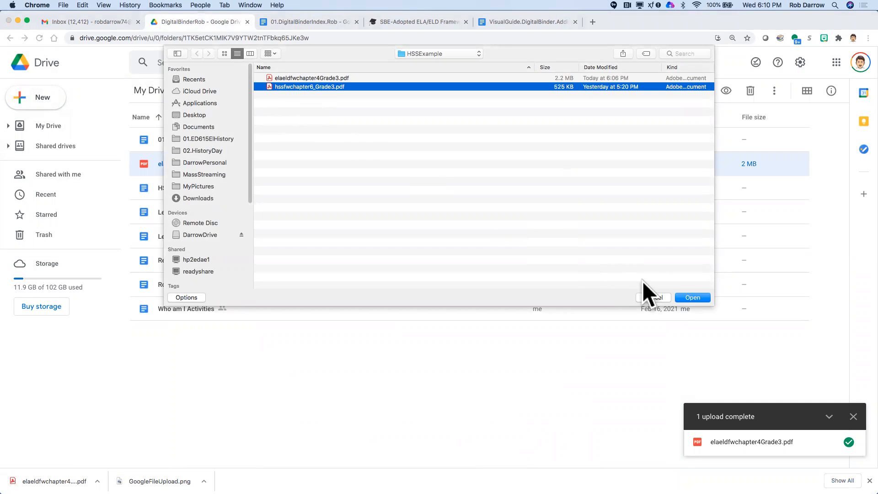
left_click(690, 297)
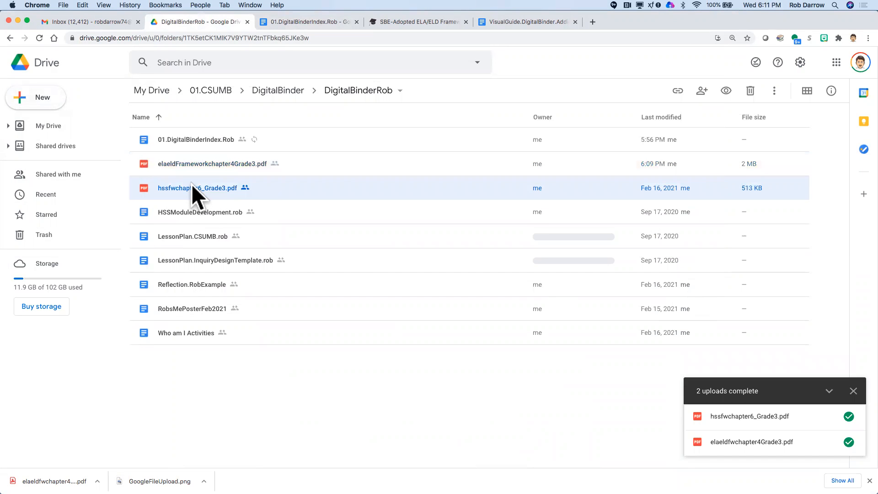
- Rename hssfwchapter6_Grade3.pdf in the digital binder folder to hssFrameworkchapter6_Grade3.pdf
right_click(191, 184)
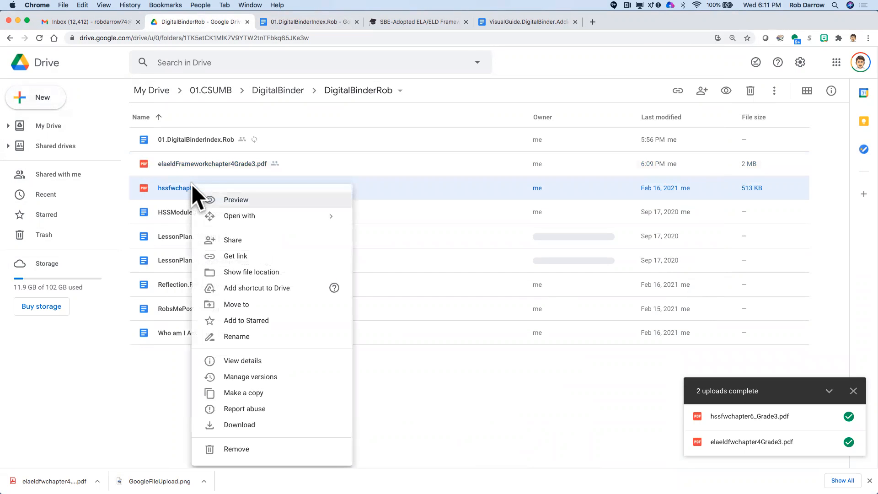
left_click(243, 333)
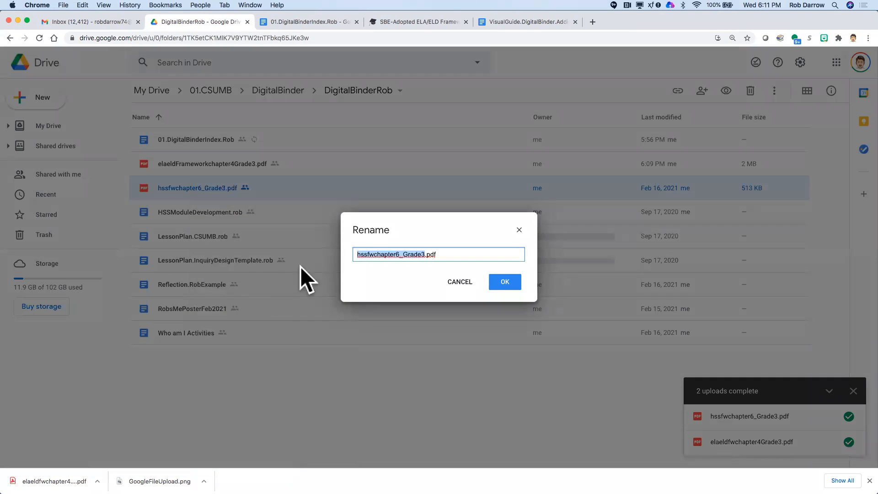
left_click(377, 254)
key("BackSpace")
key("BackSpace")
type("Framework")
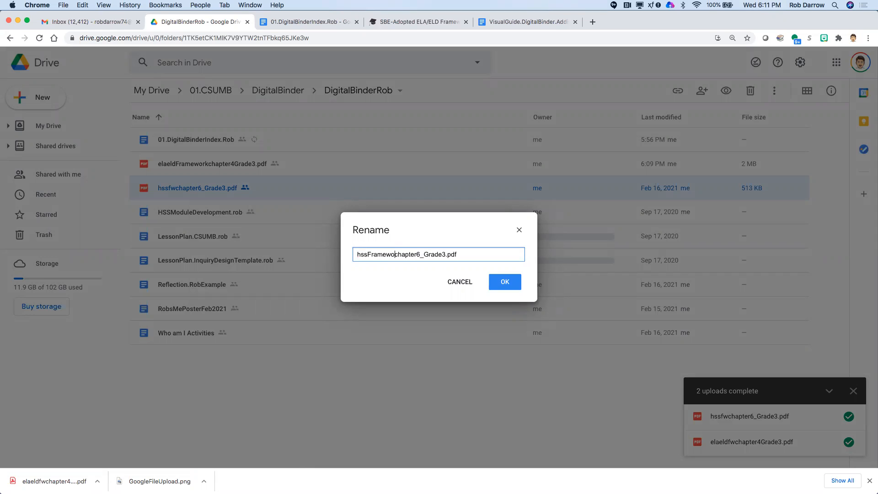
left_click(502, 280)
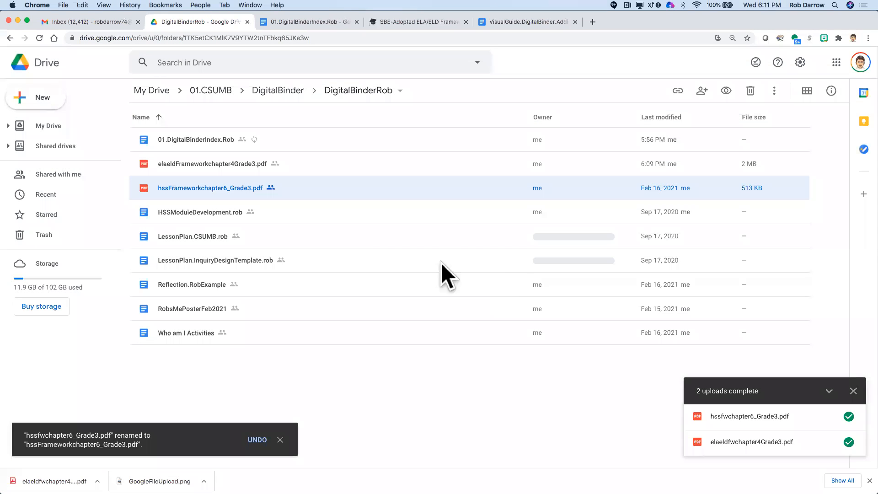
- Copy the sharing link of hssFrameworkchapter6_Grade3.pdf from Drive
right_click(221, 186)
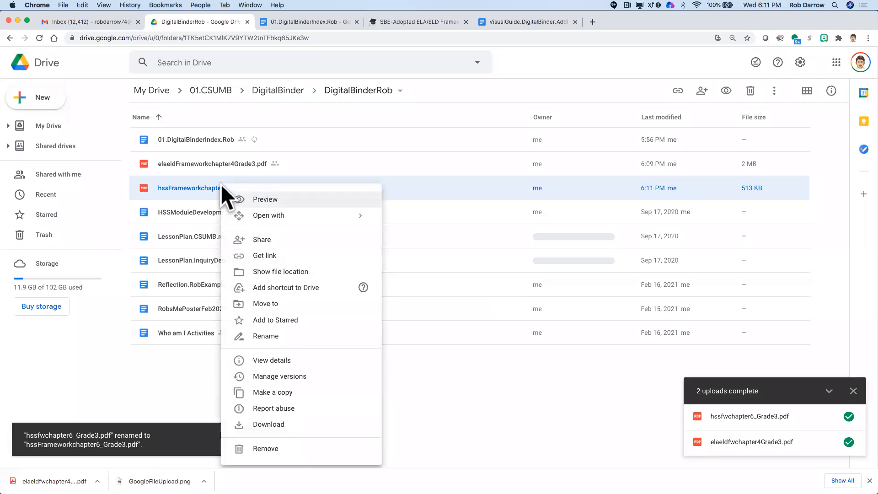
left_click(264, 256)
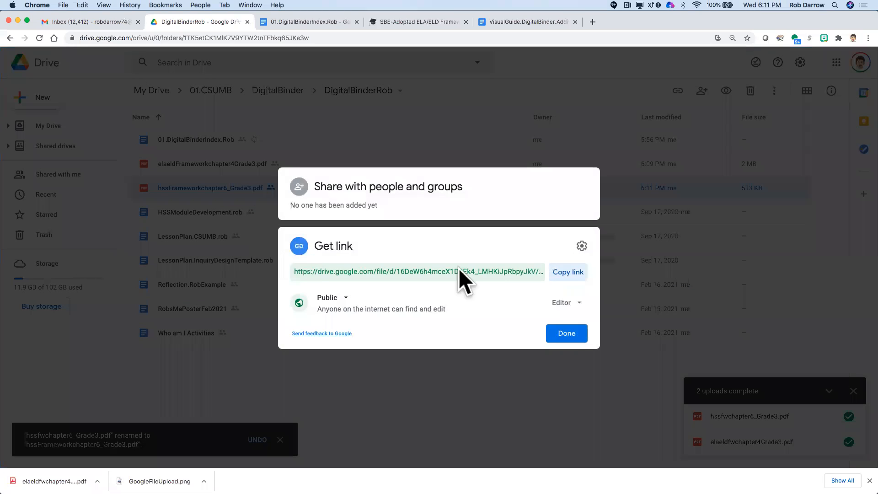
left_click(569, 271)
left_click(571, 328)
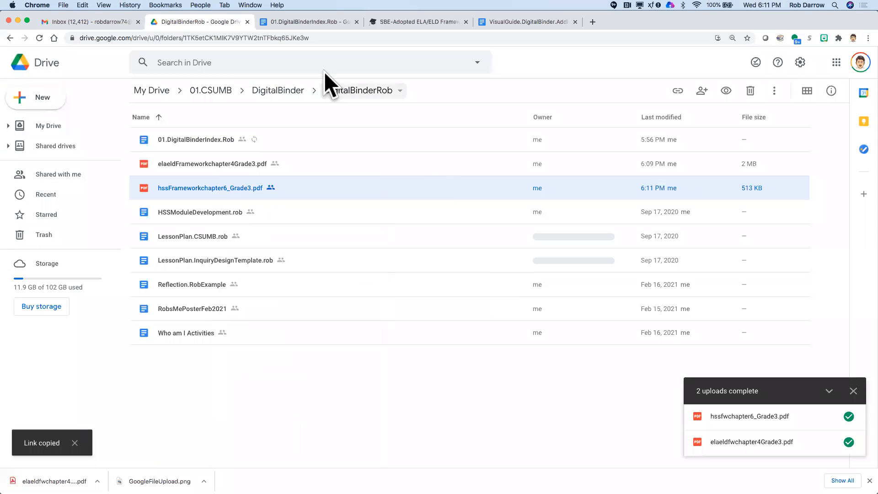
- In the index document, link the HSS Framework placeholder "Link to your grade level Framework section" to the copied PDF address
left_click(305, 20)
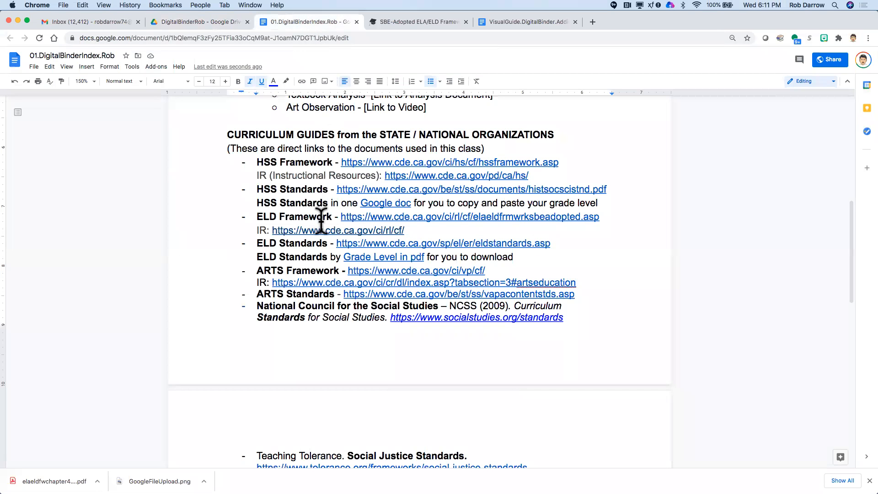
scroll(321, 254, "down", 5)
scroll(322, 255, "down", 3)
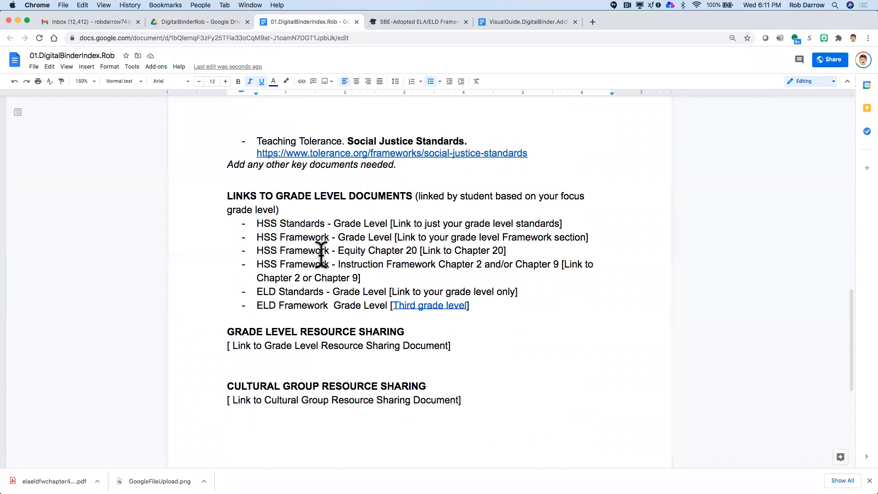
left_click_drag(397, 237, 586, 237)
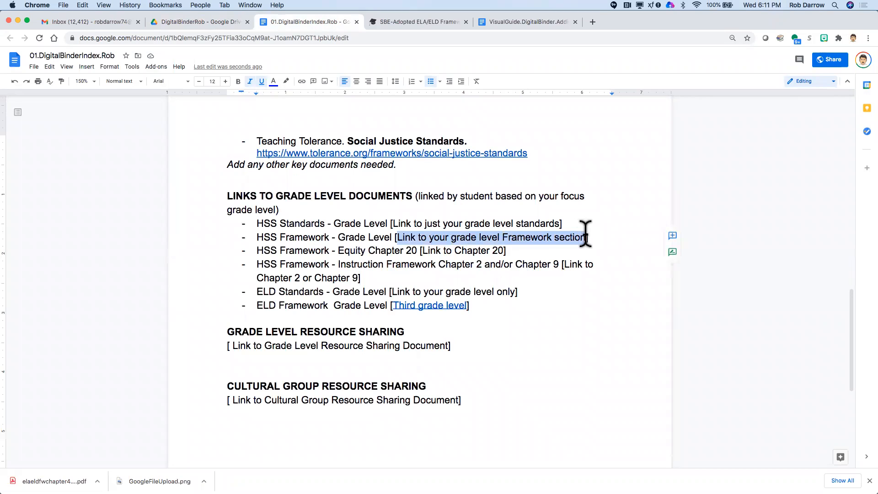
key("super+k")
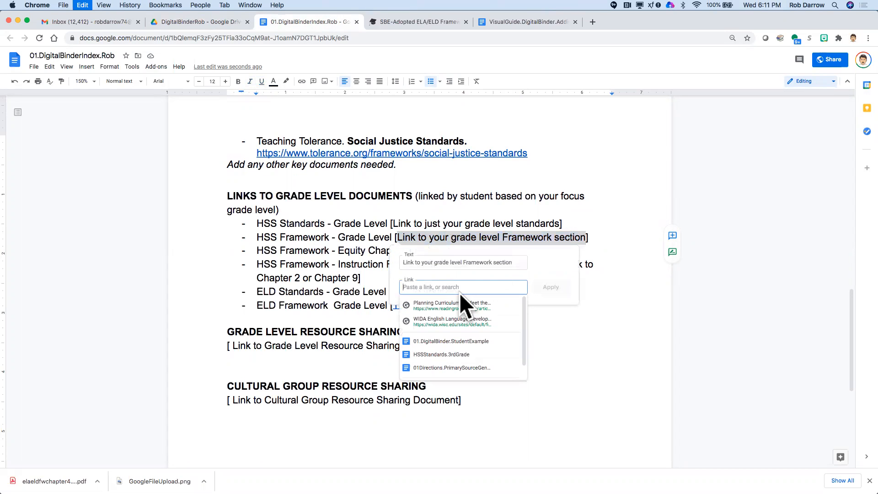
key("super+v")
key("Return")
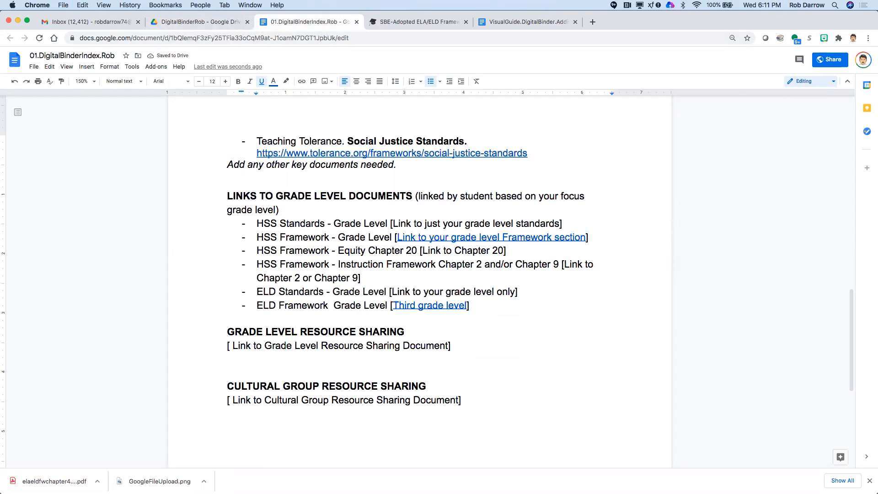
left_click(338, 214)
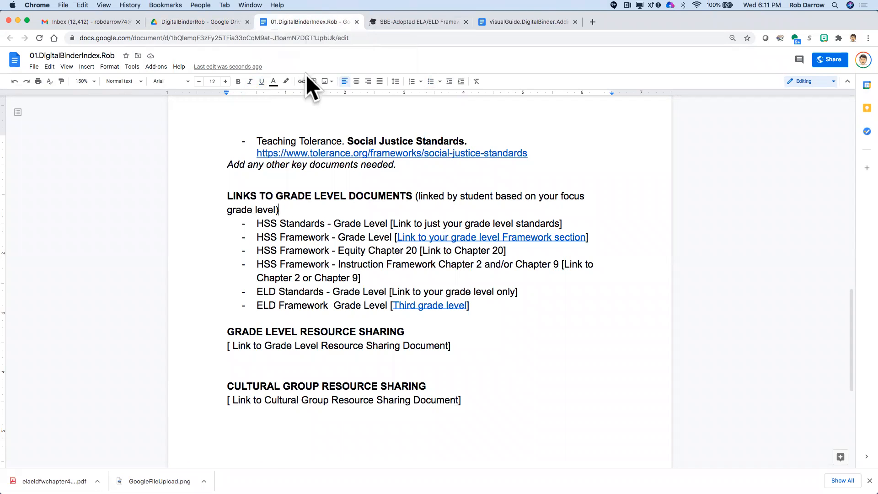
- Open the CA HSS Standards (1998) document linked in the index and copy its whole Third Grade section
scroll(361, 272, "up", 6)
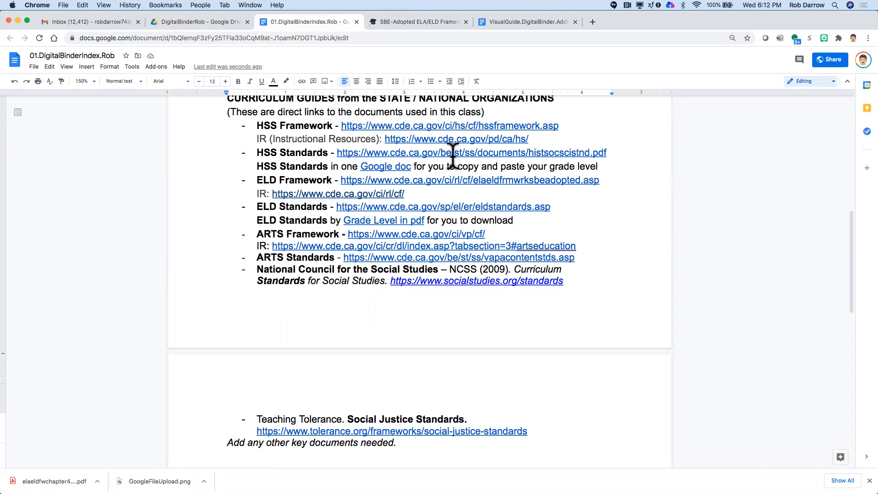
left_click(391, 167)
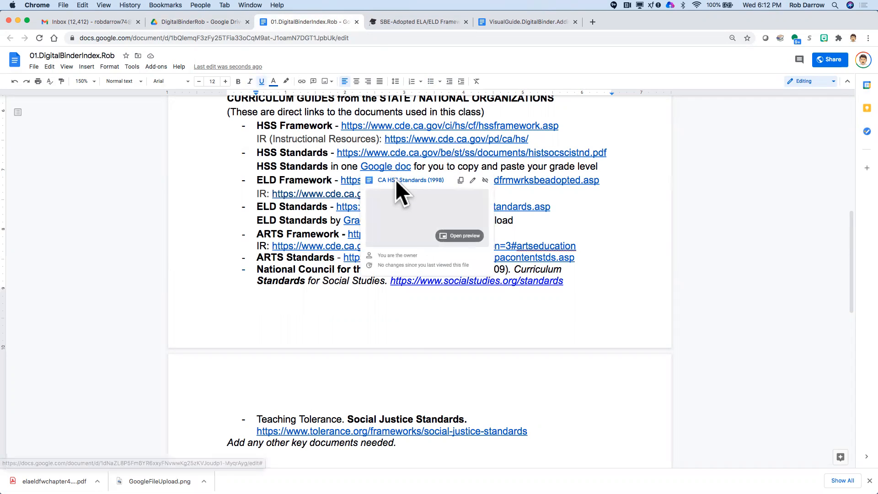
left_click(395, 180)
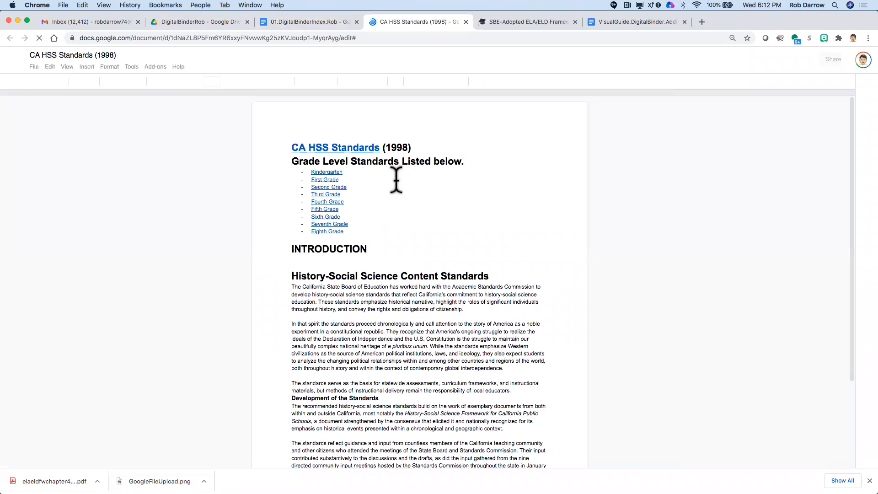
left_click(326, 198)
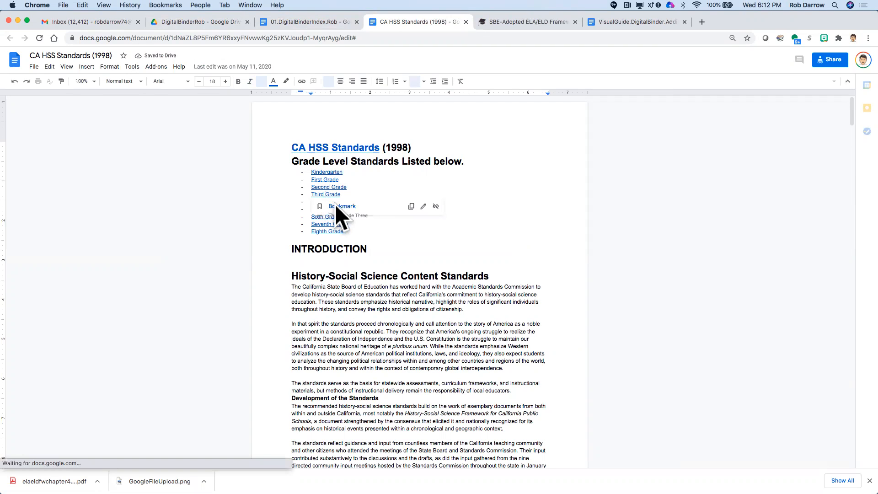
left_click(335, 205)
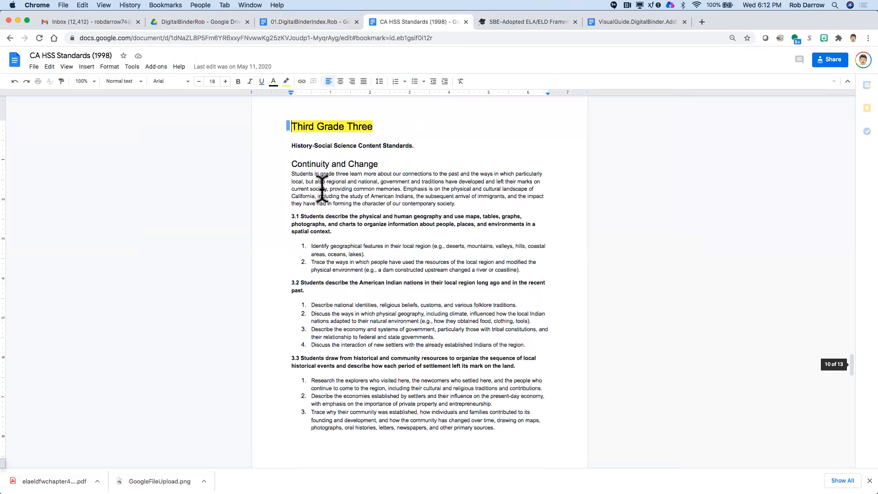
left_click_drag(292, 127, 295, 170)
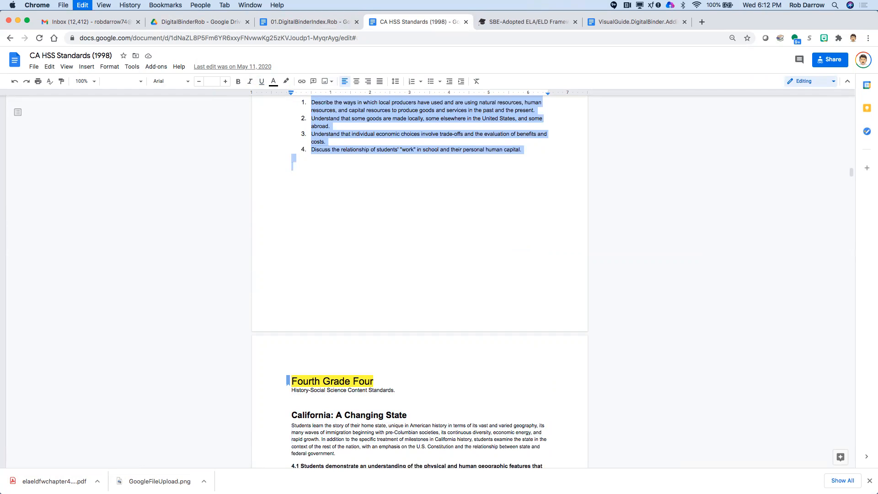
- Create a new shared Google Docs document in the digital binder folder and paste the copied third grade standards into it
left_click(180, 21)
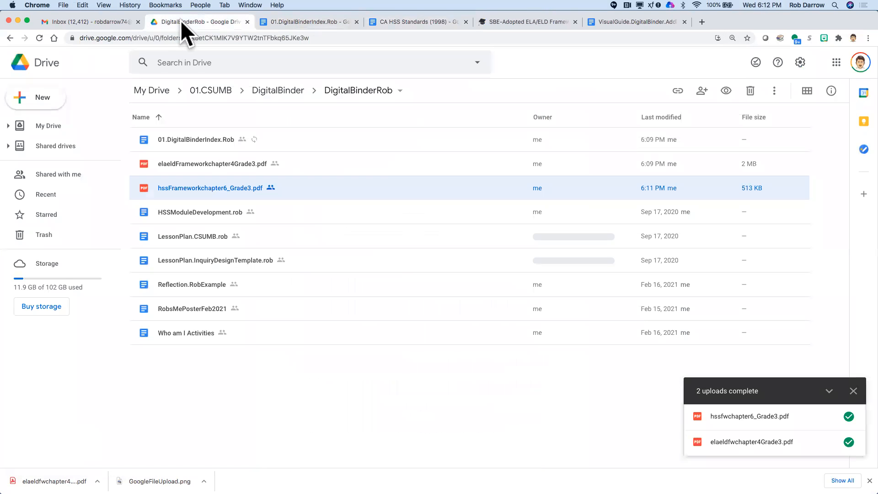
left_click(44, 99)
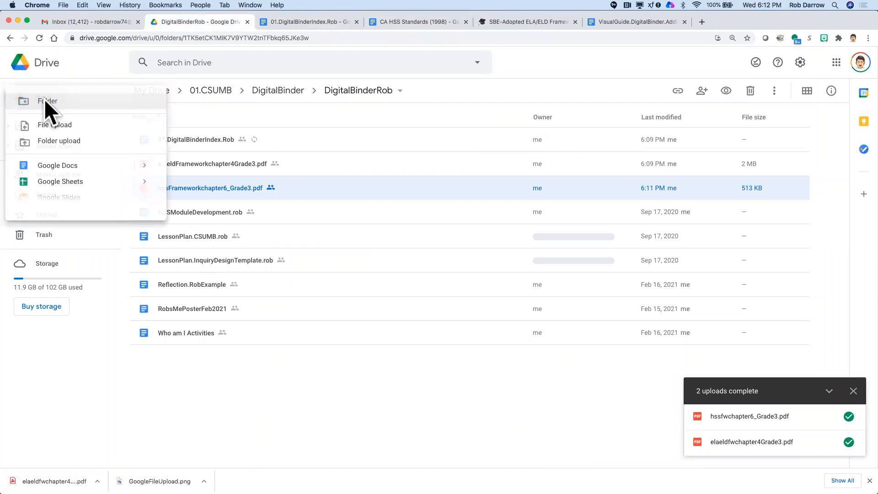
left_click(56, 165)
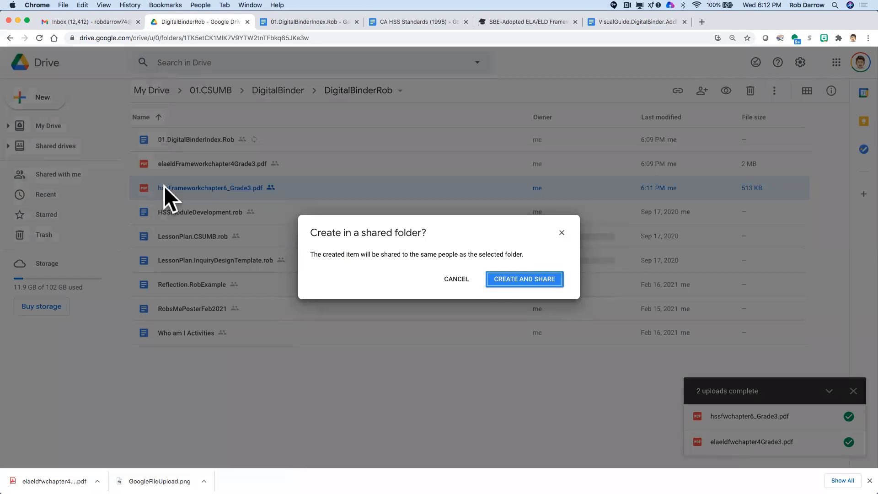
left_click(507, 279)
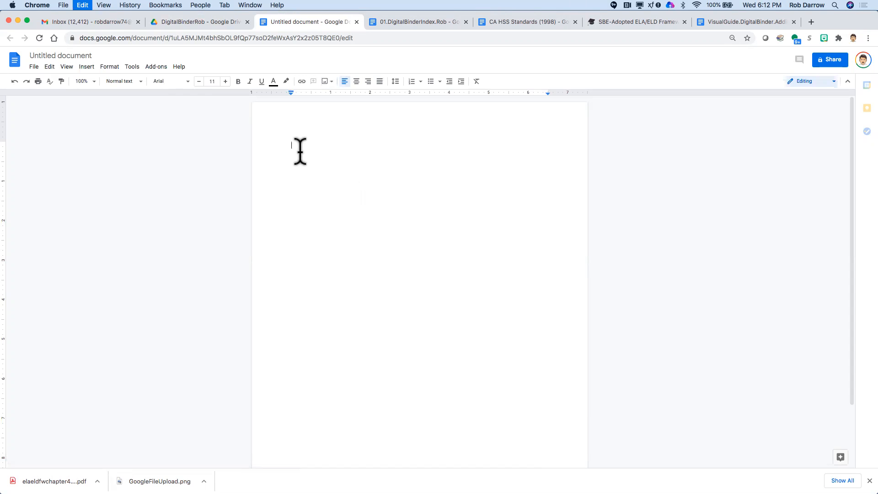
key("super+v")
- Name the new standards document HSSStandards.Grade3
left_click(68, 53)
key("super+a")
left_click(68, 55)
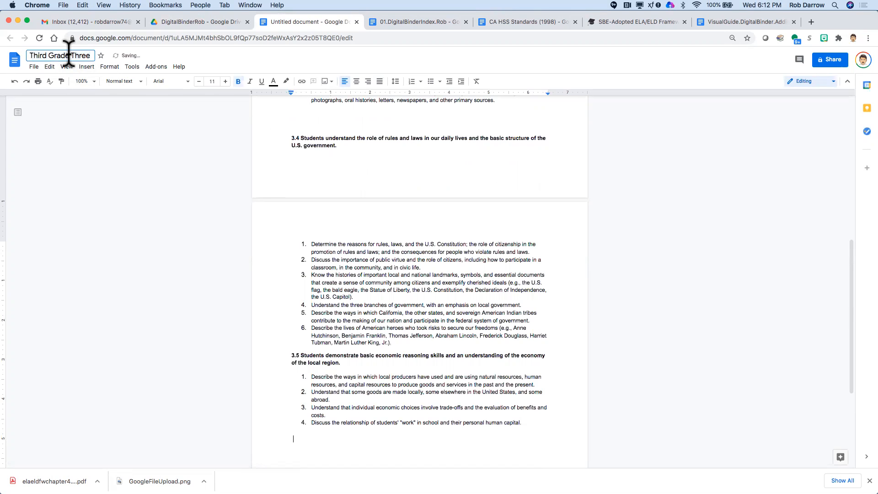
left_click_drag(92, 55, 23, 56)
type("HSS")
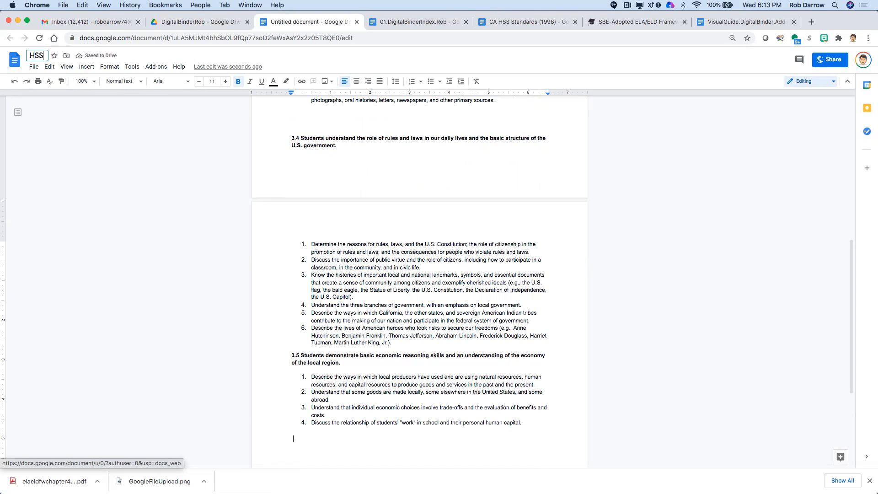
type("Standards.Grade3")
key("Return")
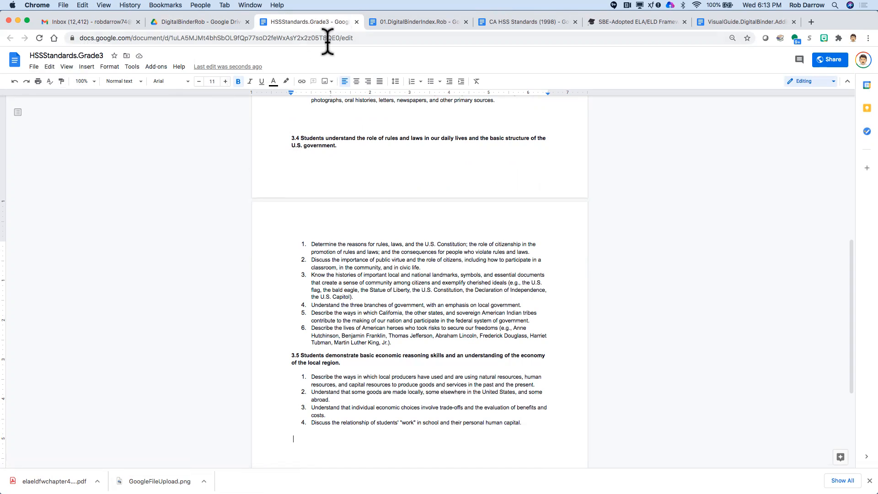
- In the index document, link the HSS Standards placeholder "Link to just your grade level standards" to the HSSStandards.Grade3 document's address
left_click(360, 38)
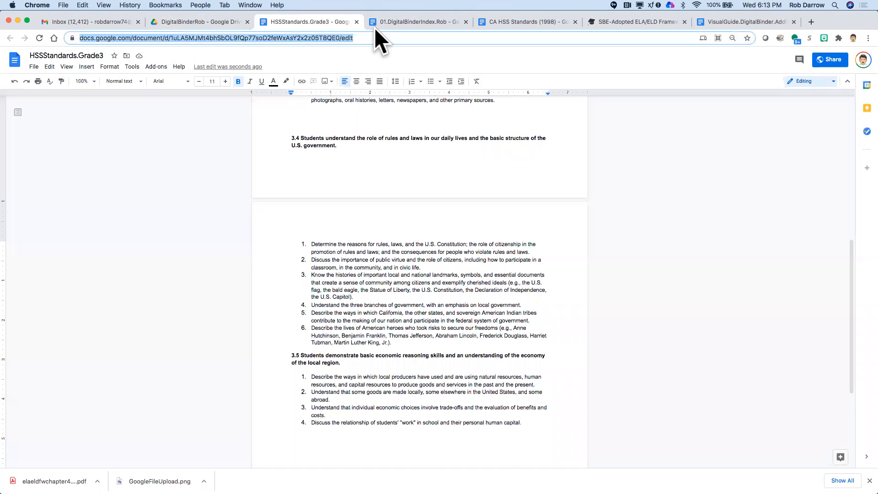
left_click(391, 20)
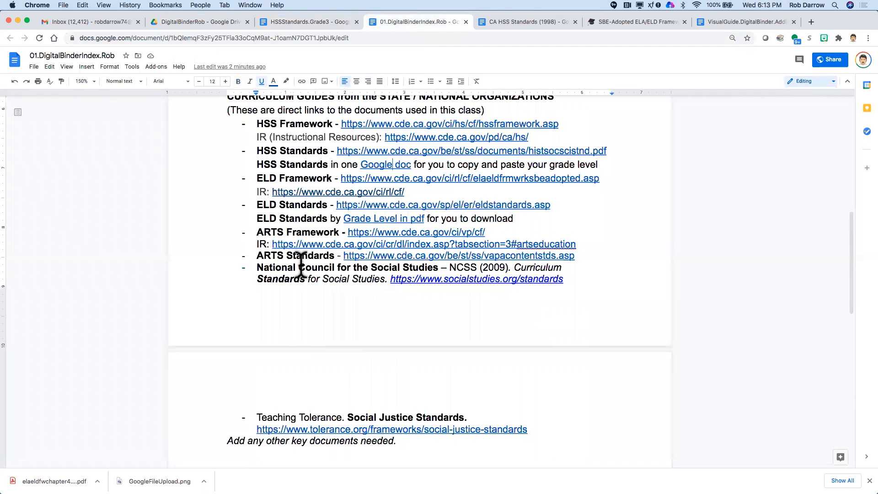
scroll(301, 267, "down", 5)
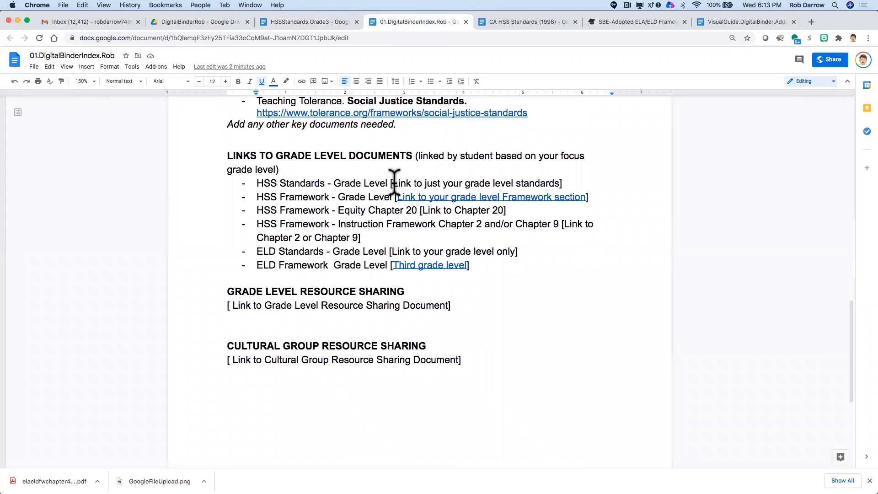
left_click_drag(393, 183, 560, 179)
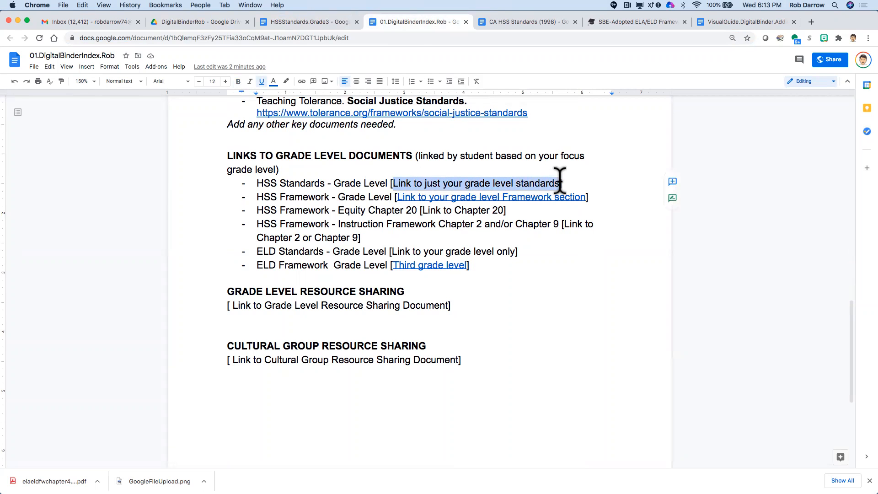
key("ctrl+k")
key("ctrl+v")
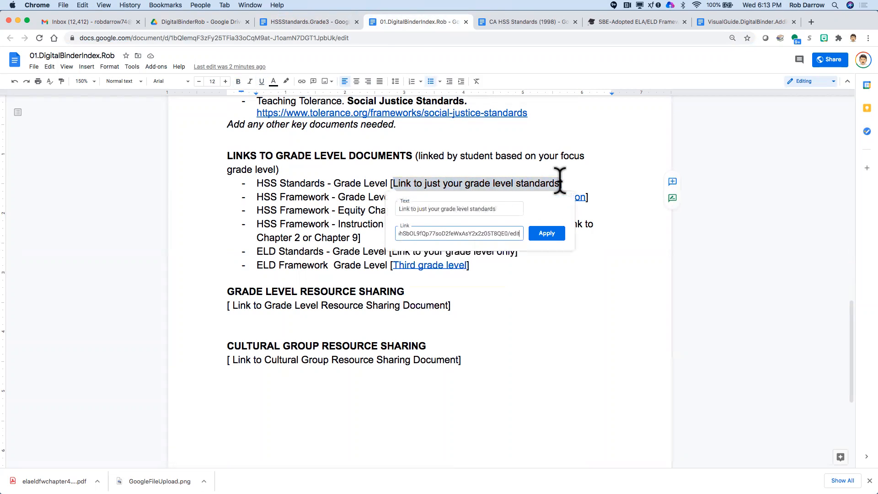
key("Return")
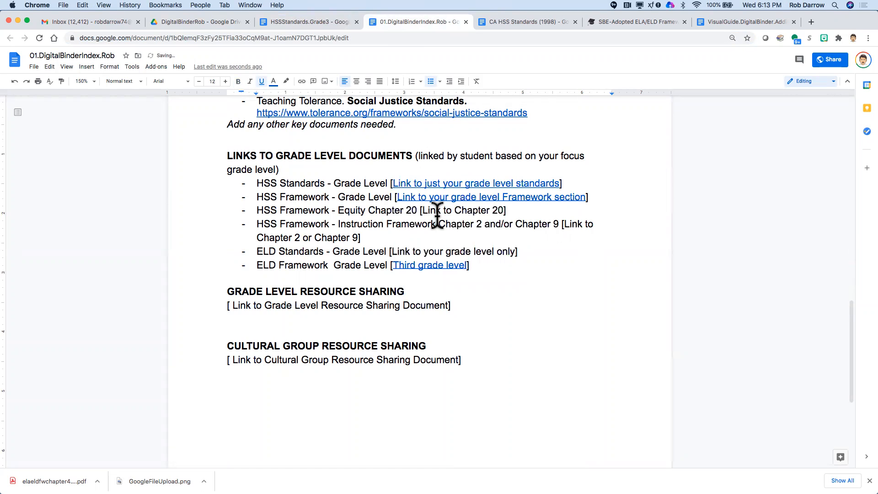
- Review the grade level document links and the Grade Level and Cultural Group Resource Sharing sections of the index document
scroll(435, 218, "up", 3)
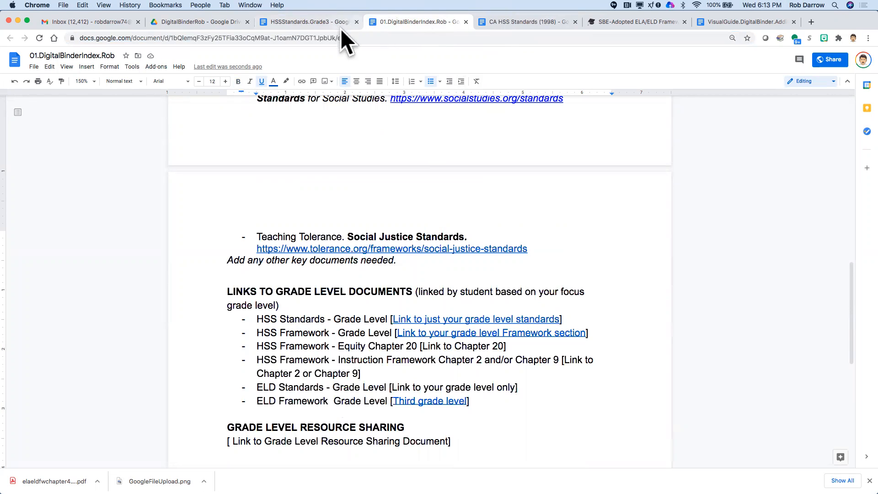
scroll(353, 264, "down", 2)
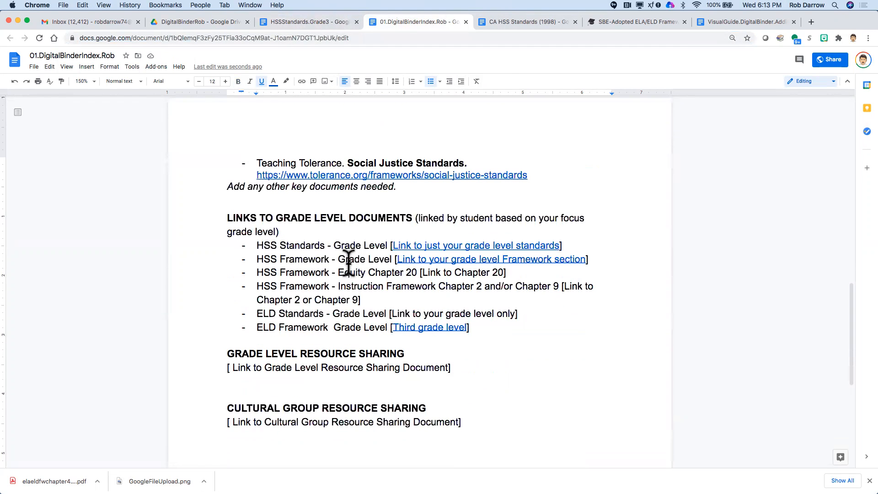
left_click_drag(225, 219, 500, 337)
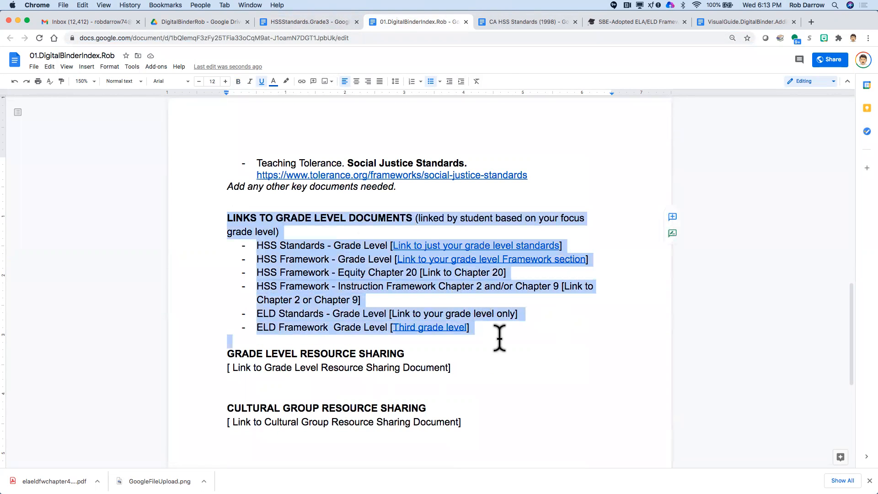
left_click(263, 368)
left_click_drag(227, 354, 470, 435)
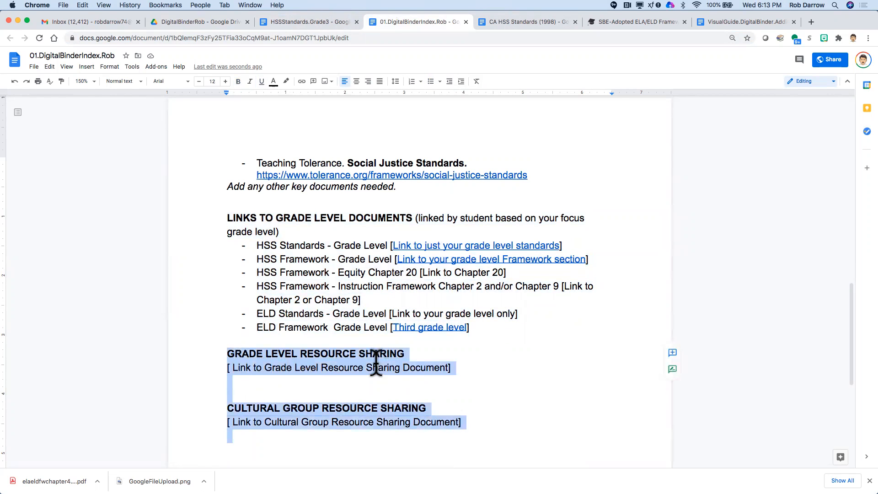
scroll(373, 366, "down", 1)
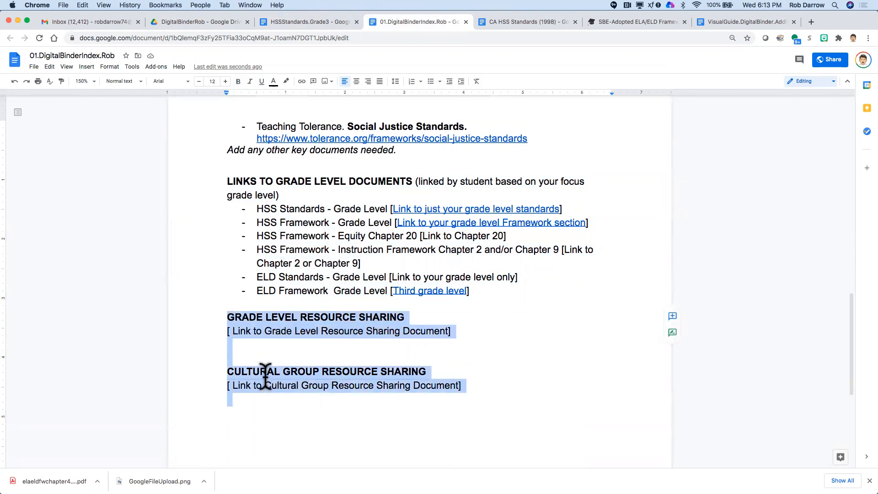